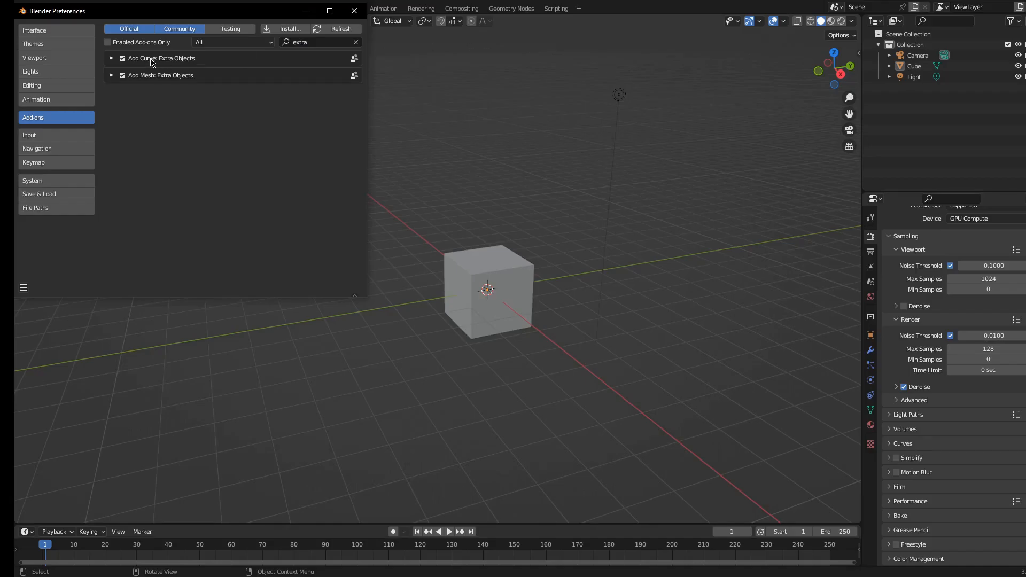
Step: Search the add-ons for "archim", close the preferences, and examine the Archimesh objects available to add as meshes
left_click(335, 42)
type("archim")
left_click(354, 11)
key("a")
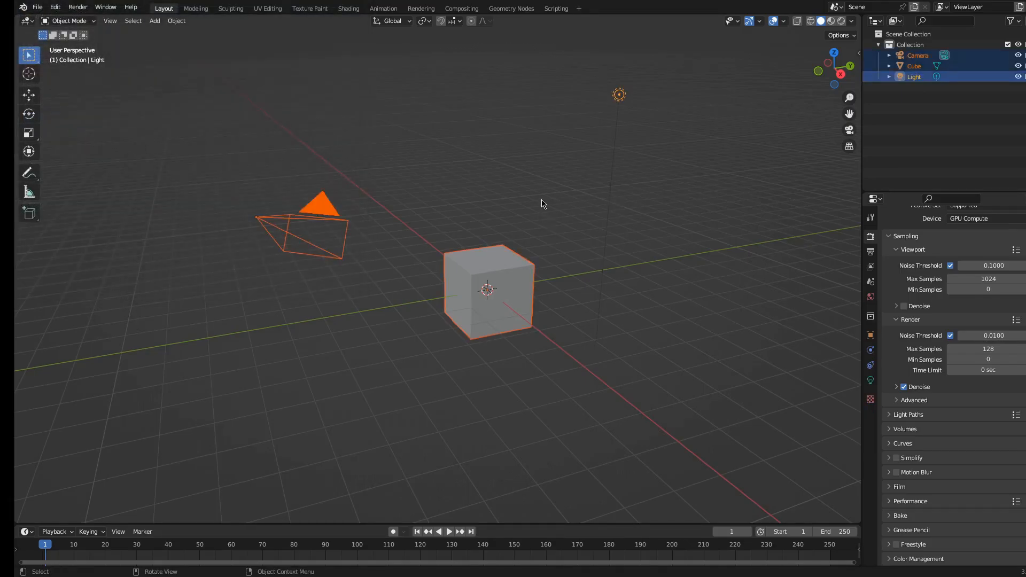
key("alt+a")
key("shift+a")
mouse_move(543, 201)
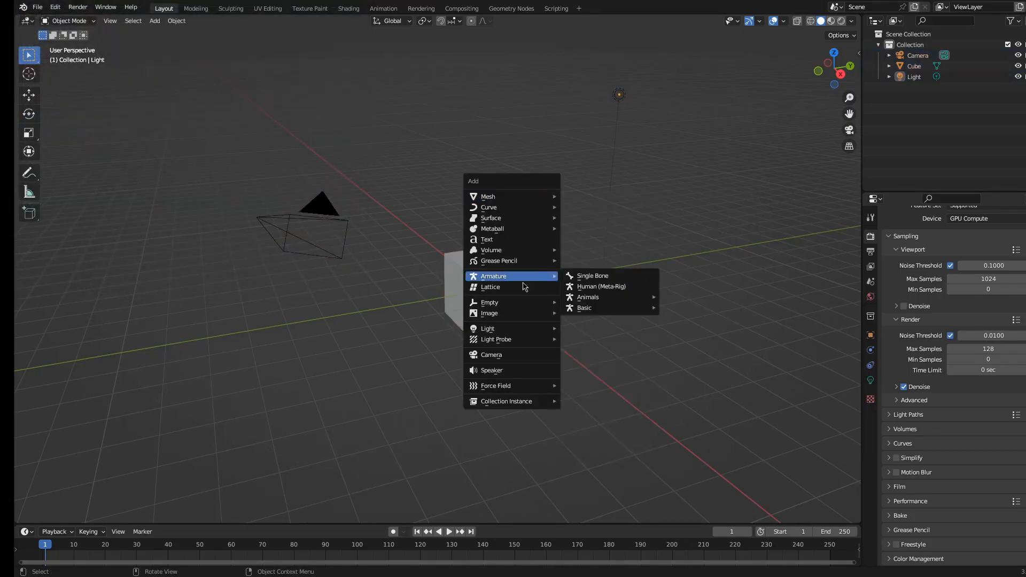
mouse_move(594, 460)
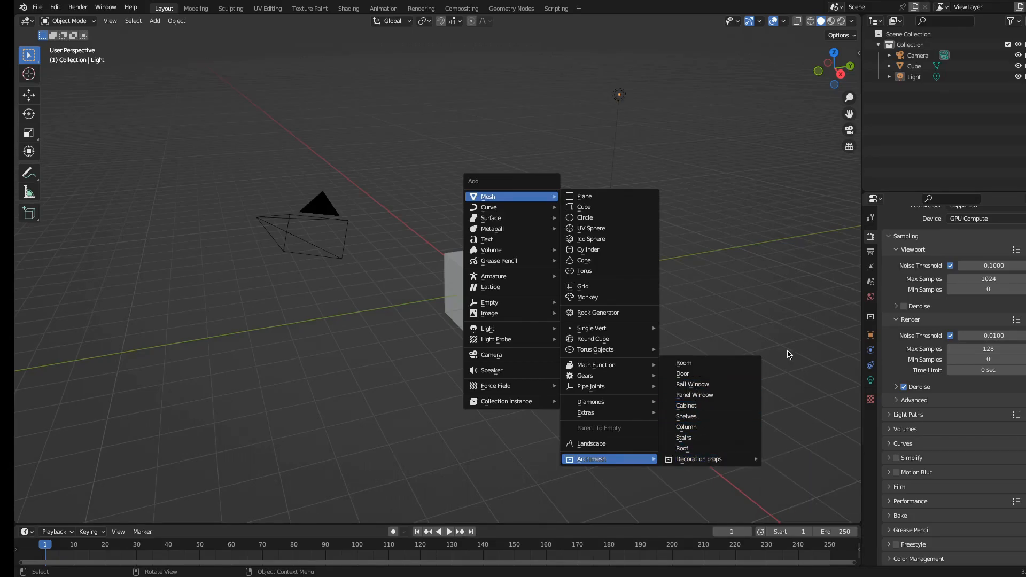
key("Escape")
key("Escape")
Step: Examine the extra mesh objects available to add, including the Pipe Joints types
middle_click_drag(683, 241, 595, 258)
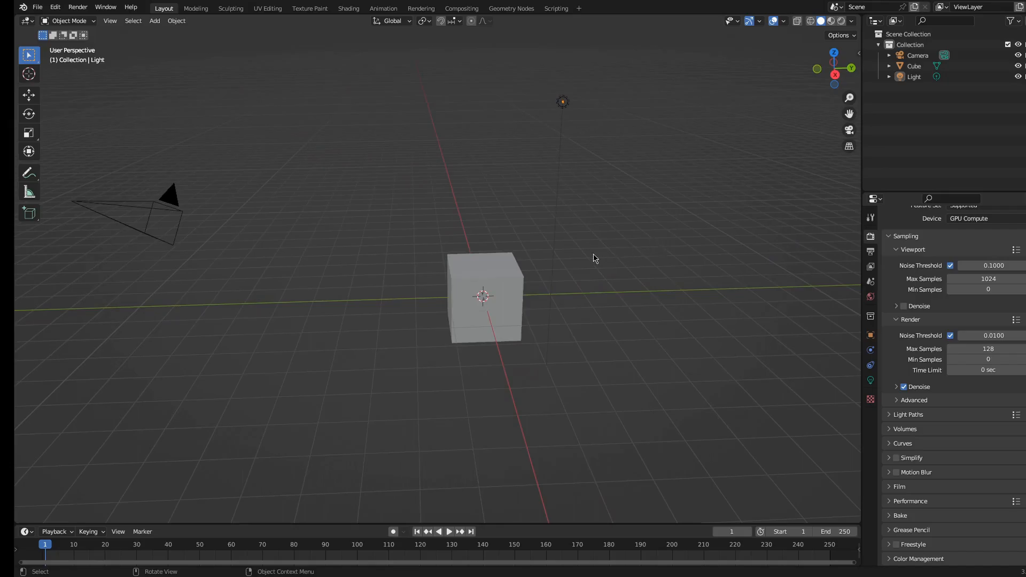
middle_click_drag(406, 311, 434, 314)
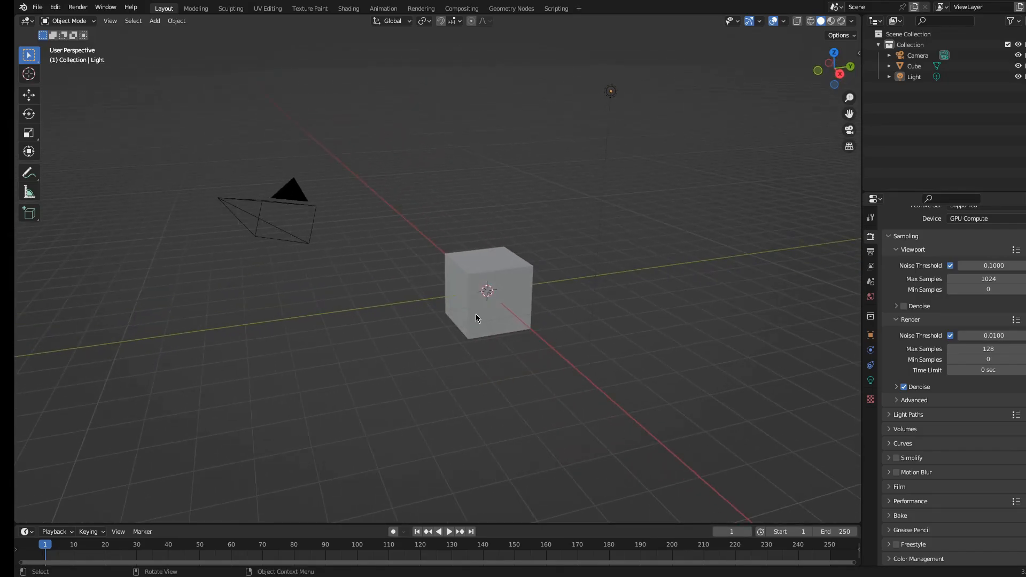
middle_click_drag(492, 284, 602, 209)
middle_click_drag(581, 268, 561, 259)
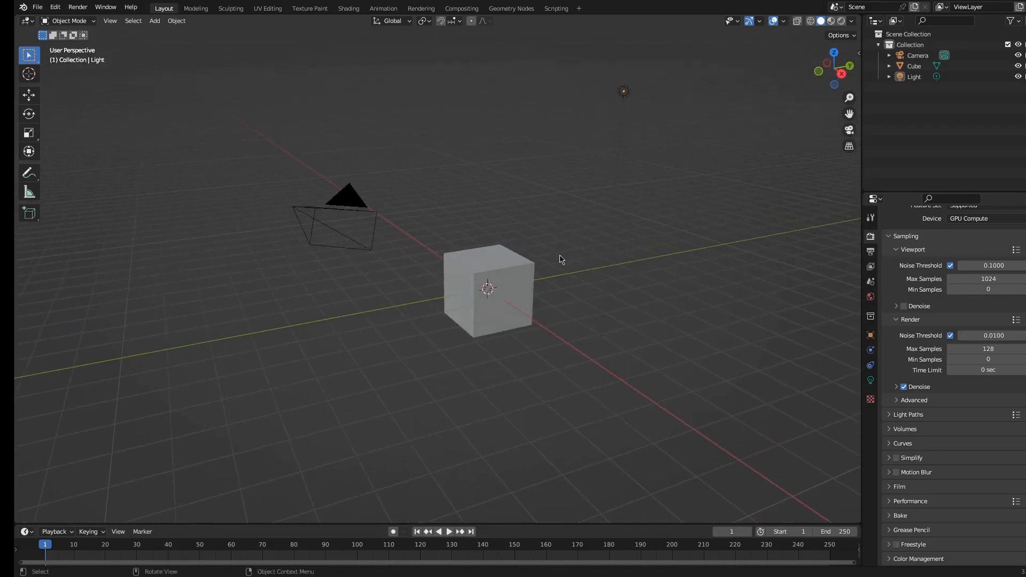
key("shift+a")
mouse_move(549, 412)
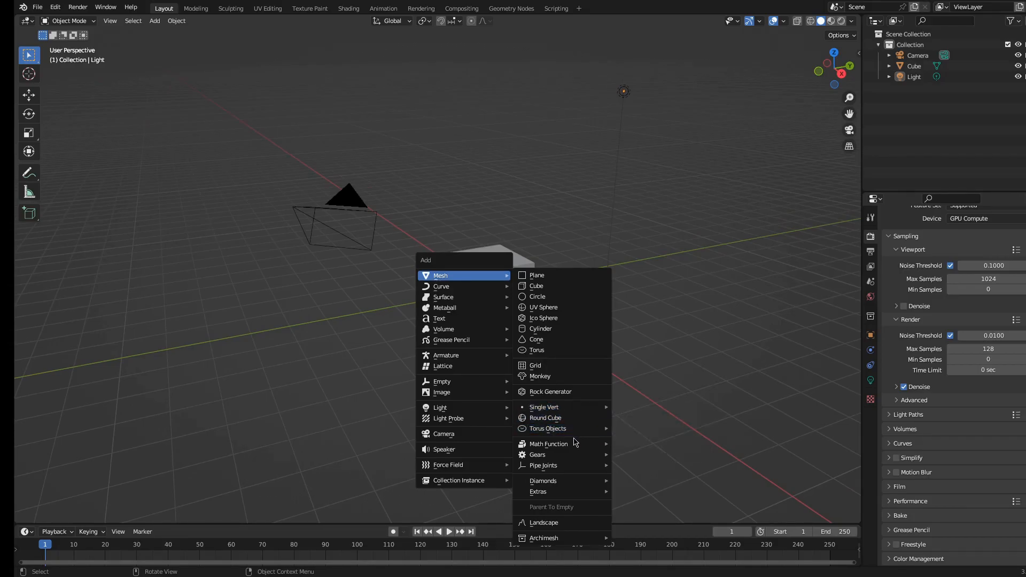
mouse_move(570, 447)
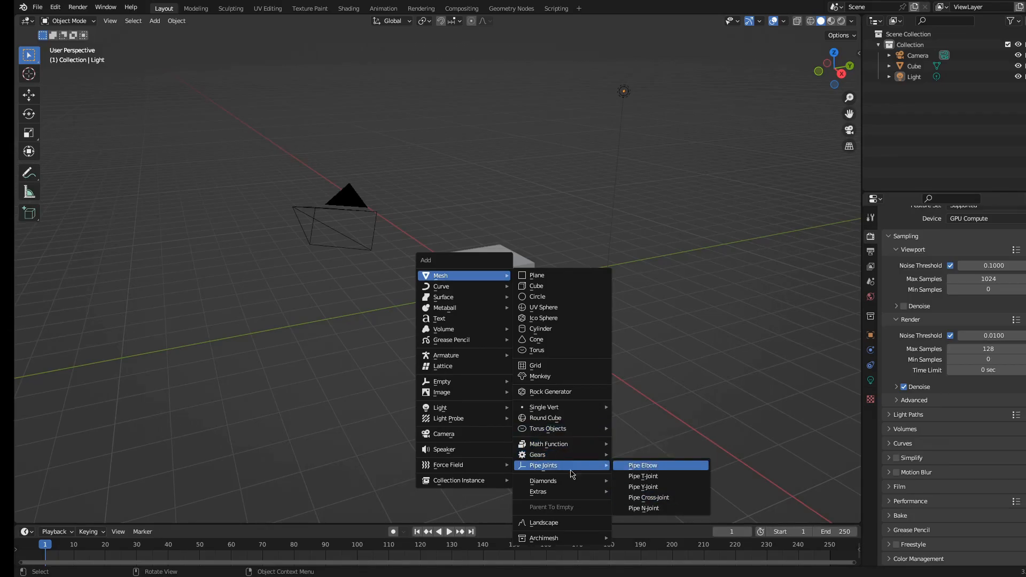
mouse_move(570, 491)
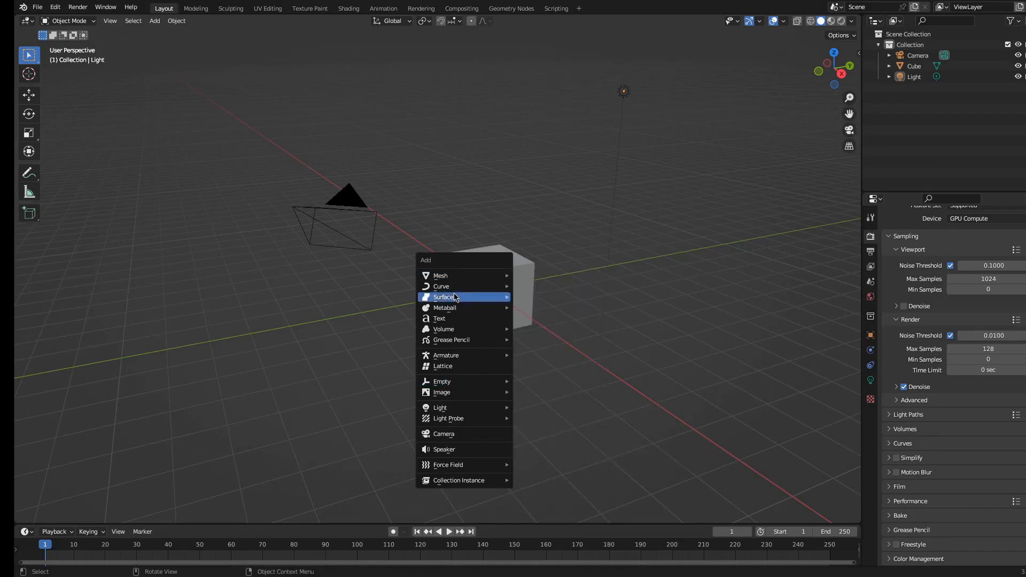
mouse_move(454, 276)
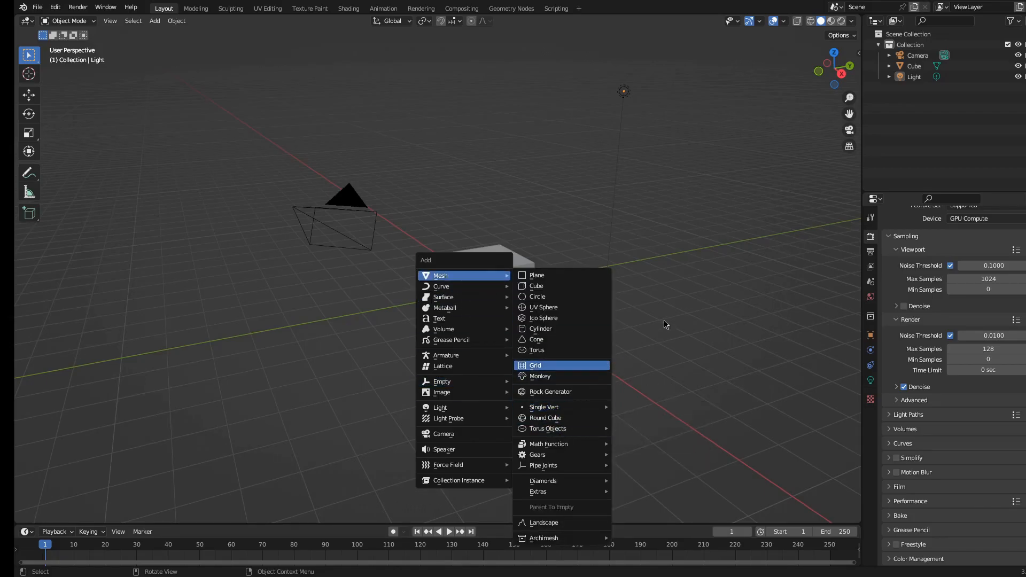
Step: Delete all but one of the default cube's vertices in Edit Mode
scroll(502, 282, "up", 5)
left_click(537, 298)
key("Tab")
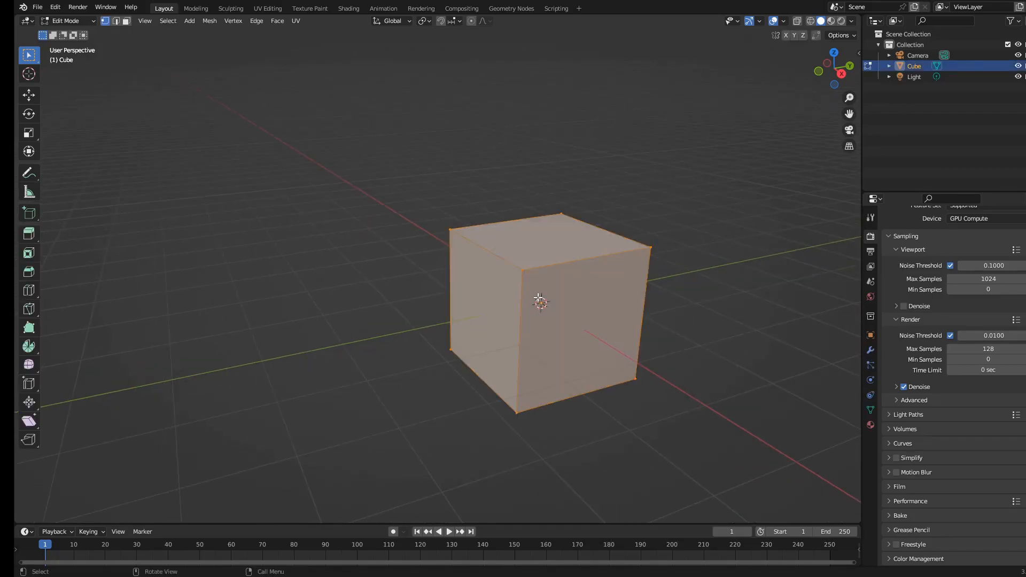
left_click_drag(341, 138, 655, 371)
left_click_drag(706, 484, 622, 232, "shift")
middle_click_drag(658, 251, 588, 362)
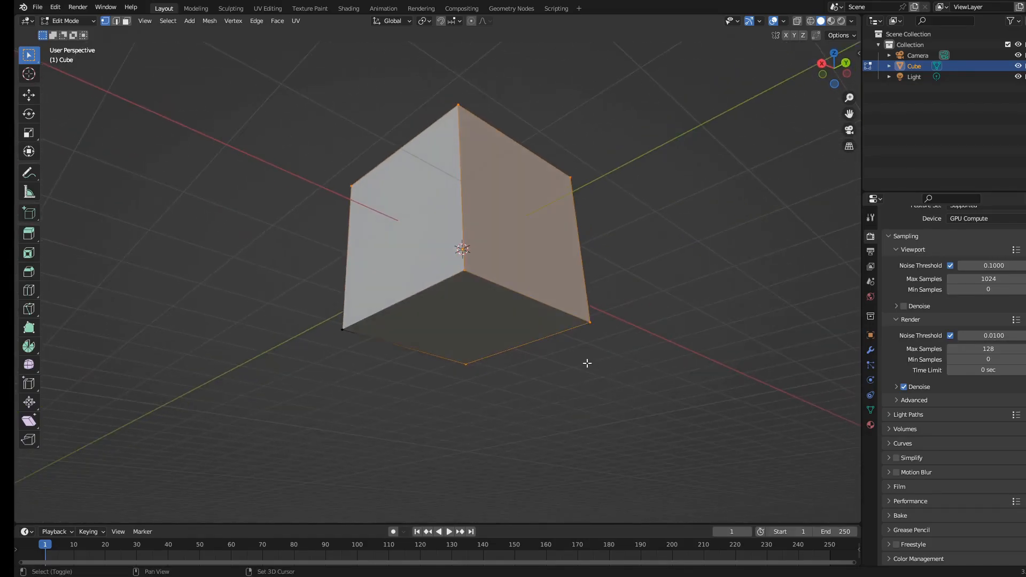
key("x")
left_click(483, 366)
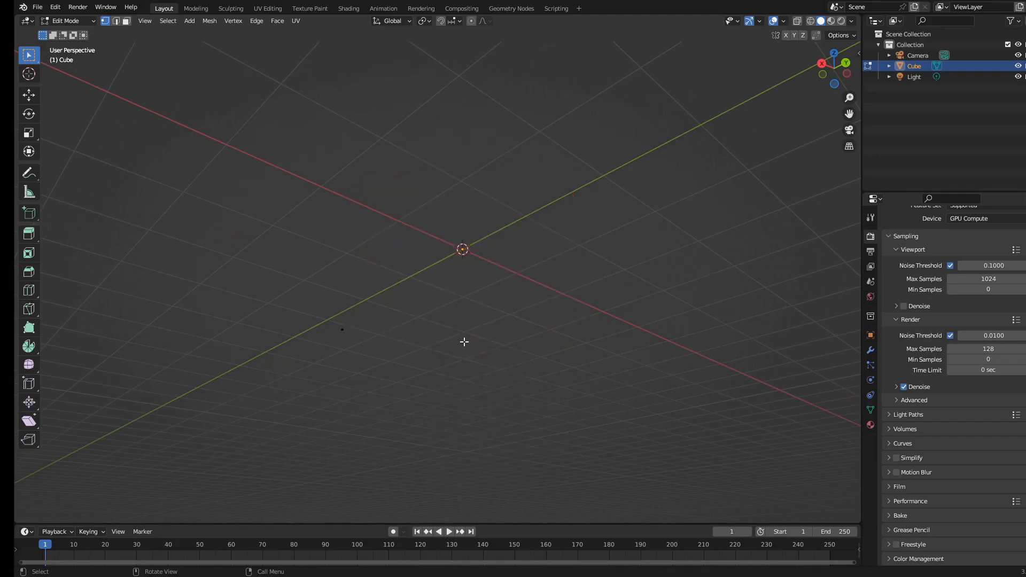
Step: Return to Object Mode and add a Single Vert mesh
key("Tab")
middle_click_drag(463, 341, 443, 386)
key("shift+a")
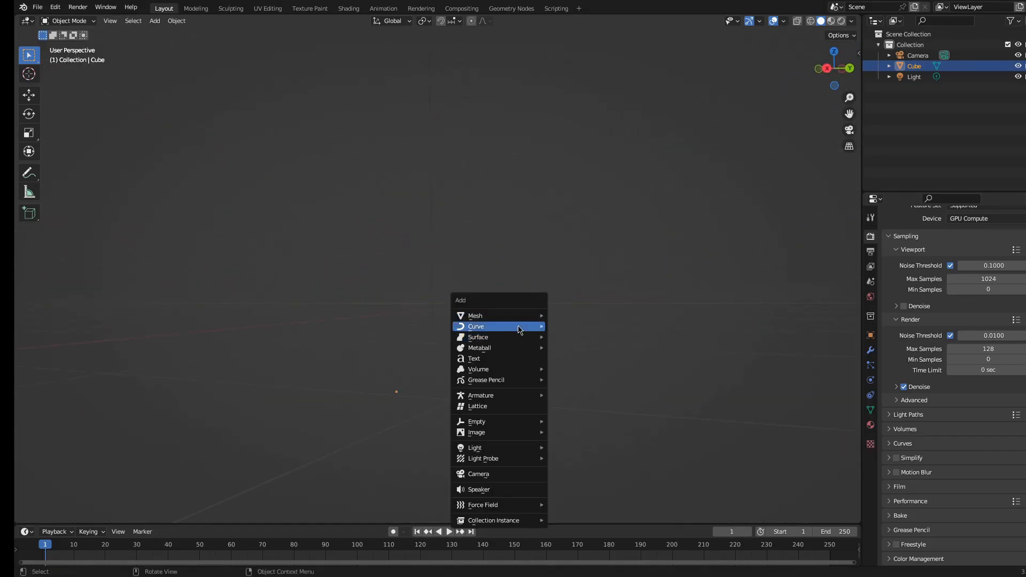
mouse_move(513, 316)
mouse_move(579, 188)
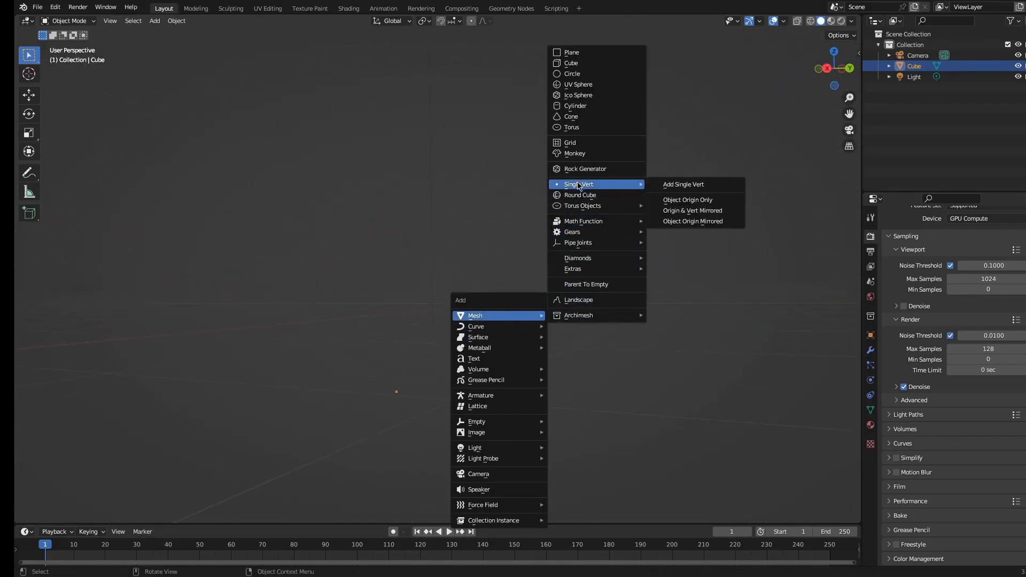
left_click(662, 189)
Step: Extrude the single vertex five times in succession to form a freehand chain of edges
middle_click_drag(605, 239, 614, 243)
middle_click_drag(518, 262, 635, 314, "shift")
middle_click_drag(639, 351, 583, 345, "shift")
key("e")
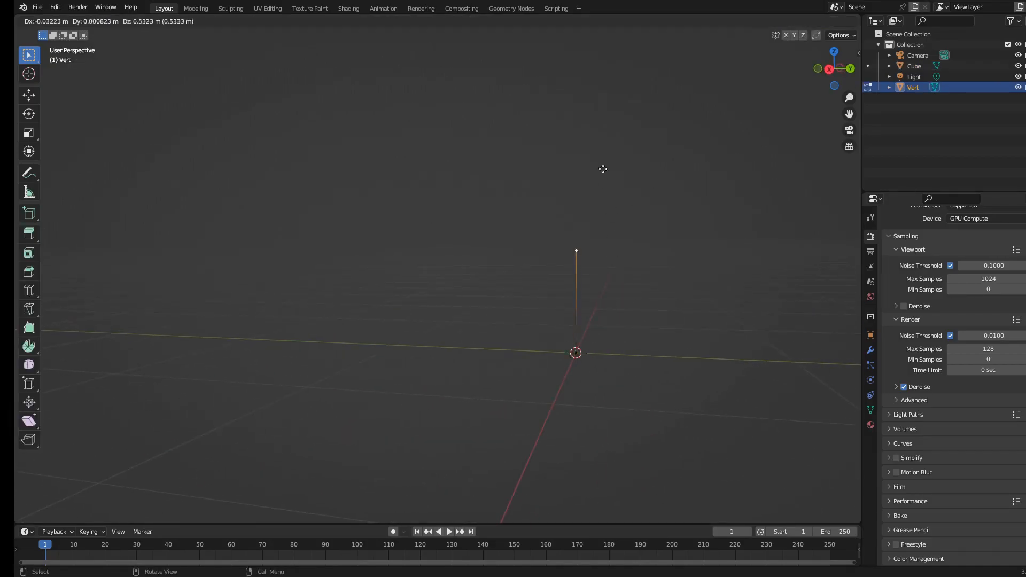
left_click(583, 78)
key("e")
left_click(708, 63)
key("e")
left_click(430, 97)
key("e")
left_click(439, 256)
key("e")
left_click(697, 221)
middle_click_drag(700, 217, 560, 240)
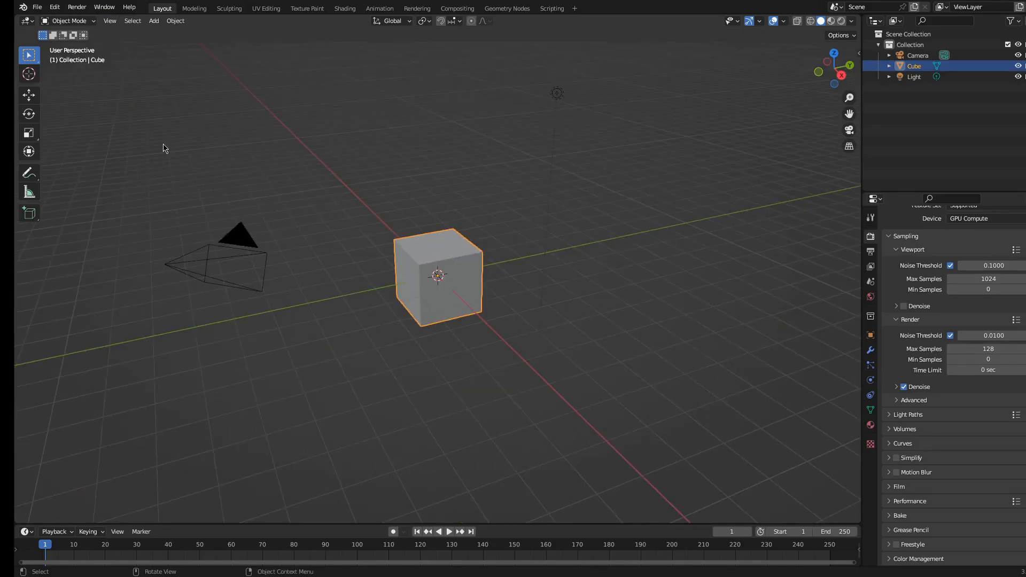
Step: Search the add-ons for "image", close the preferences, and examine the Images as Planes option among the addable images
left_click(56, 8)
left_click(86, 159)
left_click(324, 35)
type("image")
key("Return")
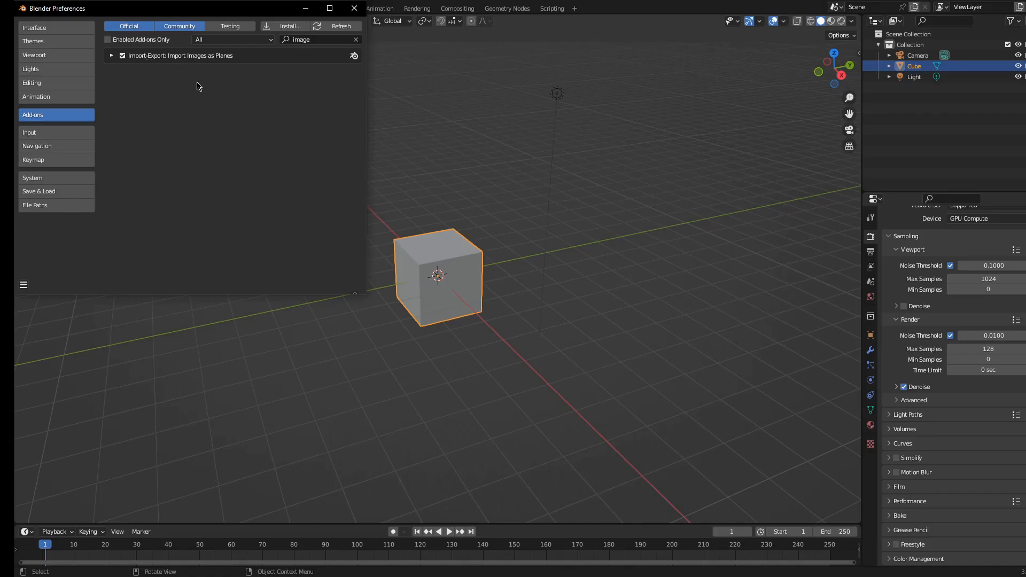
left_click(353, 8)
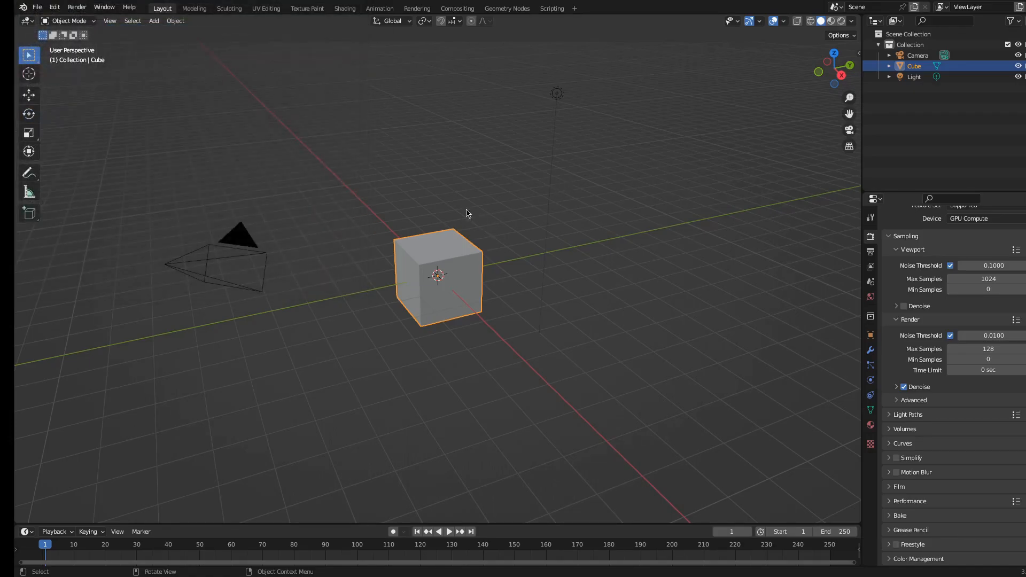
key("shift+a")
mouse_move(456, 216)
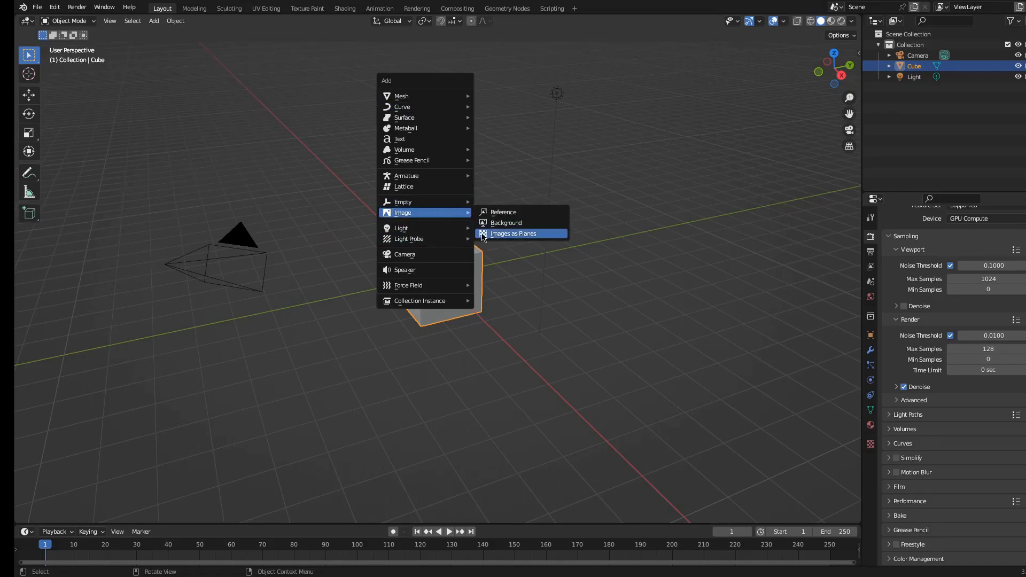
middle_click_drag(583, 311, 568, 298)
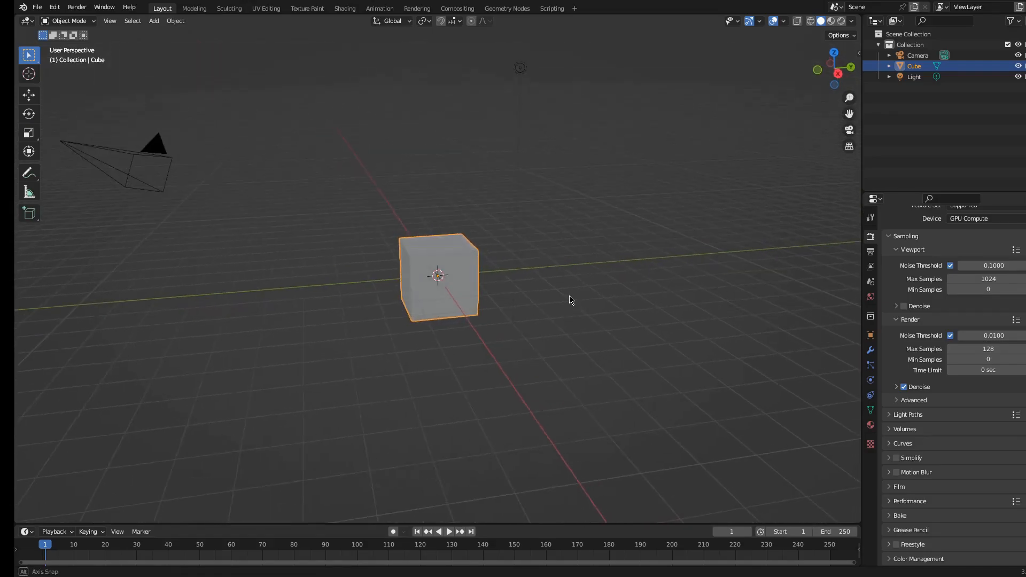
middle_click_drag(536, 335, 557, 335)
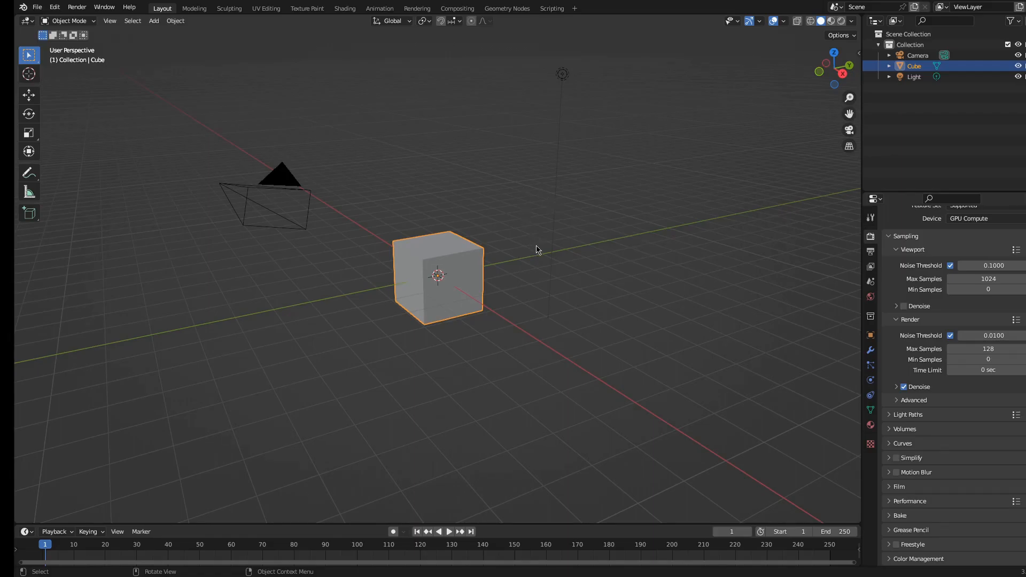
left_click(650, 265)
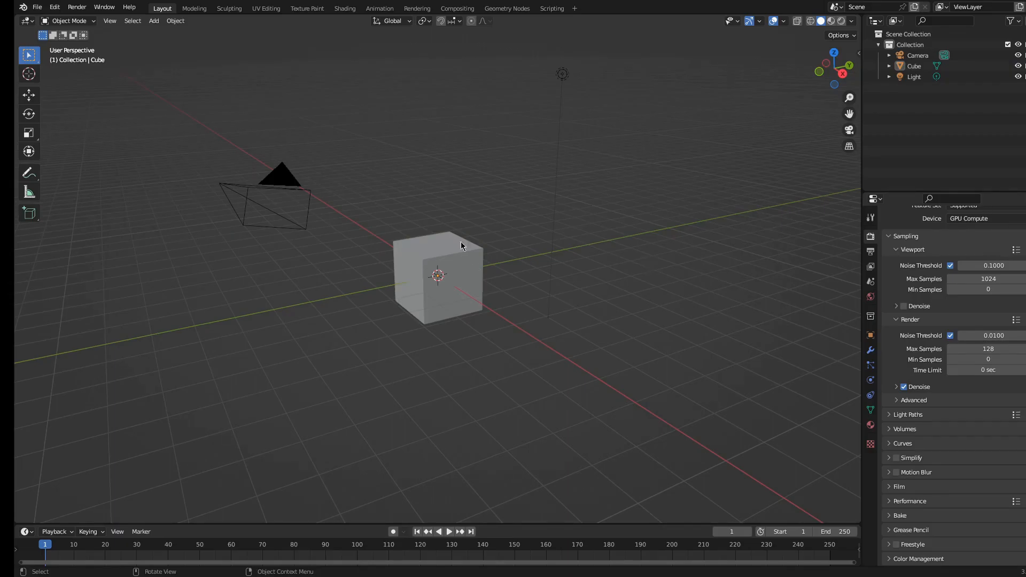
Step: Search the add-ons for "land" to check A.N.T.Landscape, and close the preferences
left_click(54, 7)
left_click(74, 161)
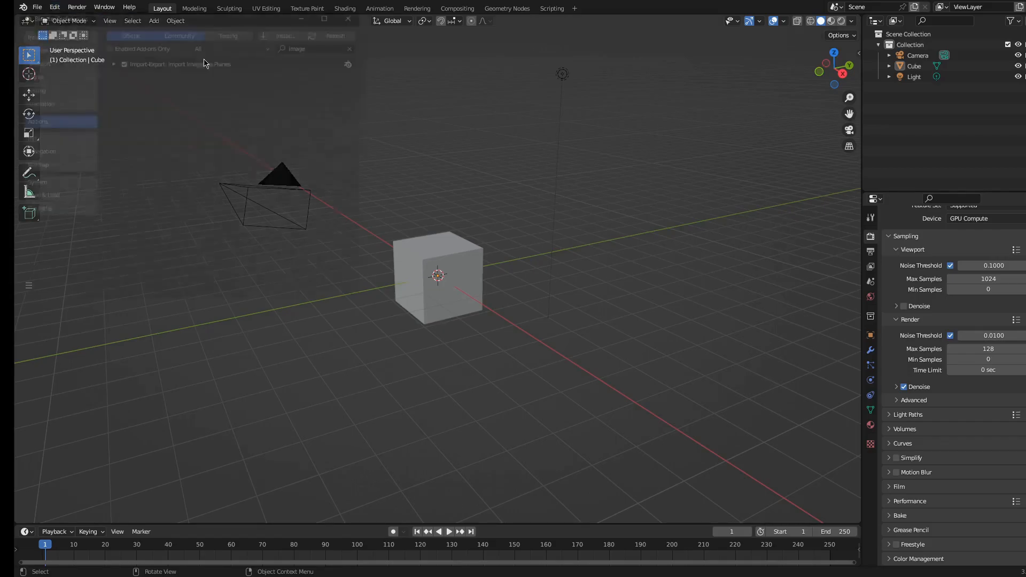
left_click(300, 47)
key("BackSpace")
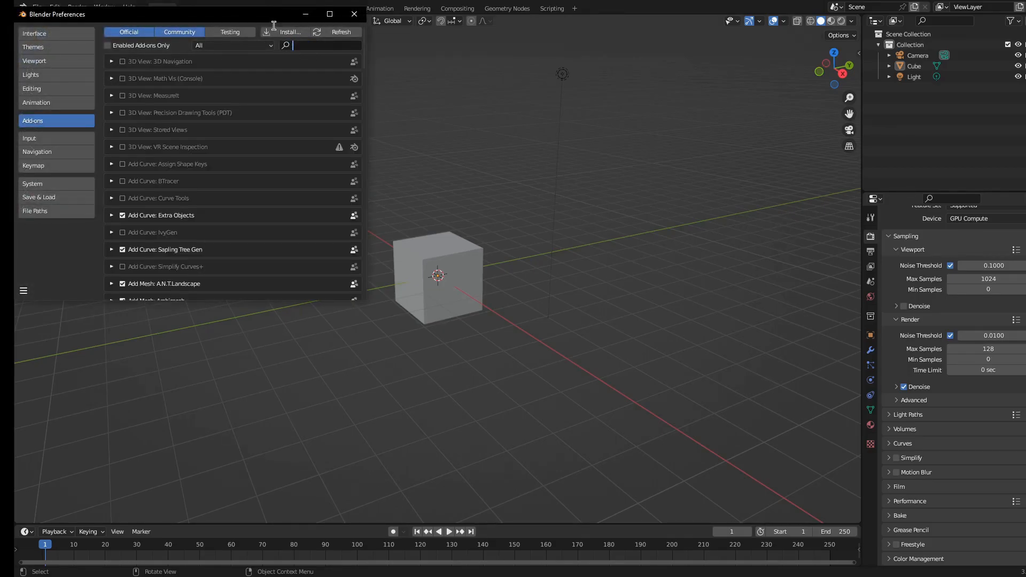
type("land")
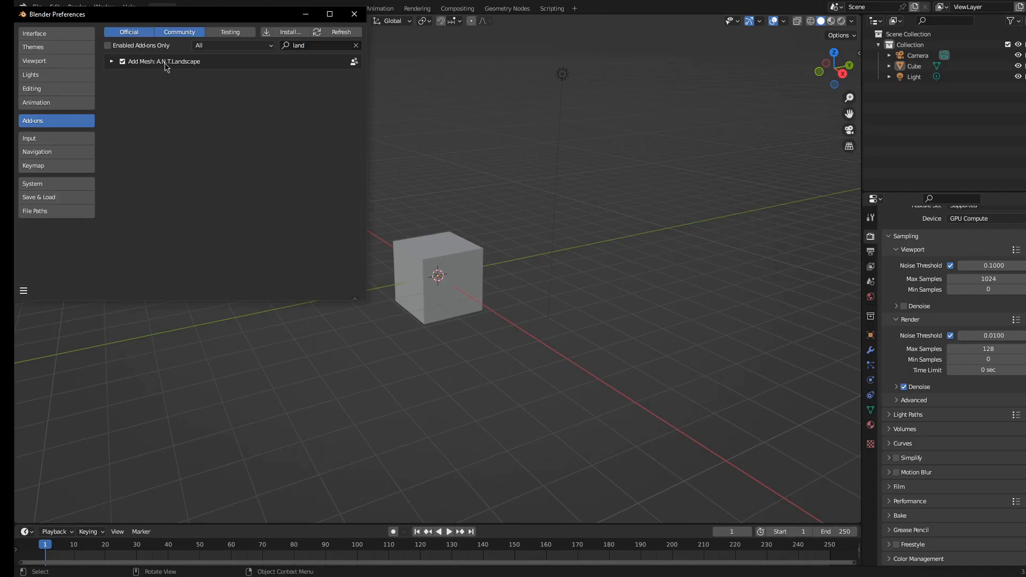
left_click(354, 14)
Step: Delete the default cube
left_click(437, 276)
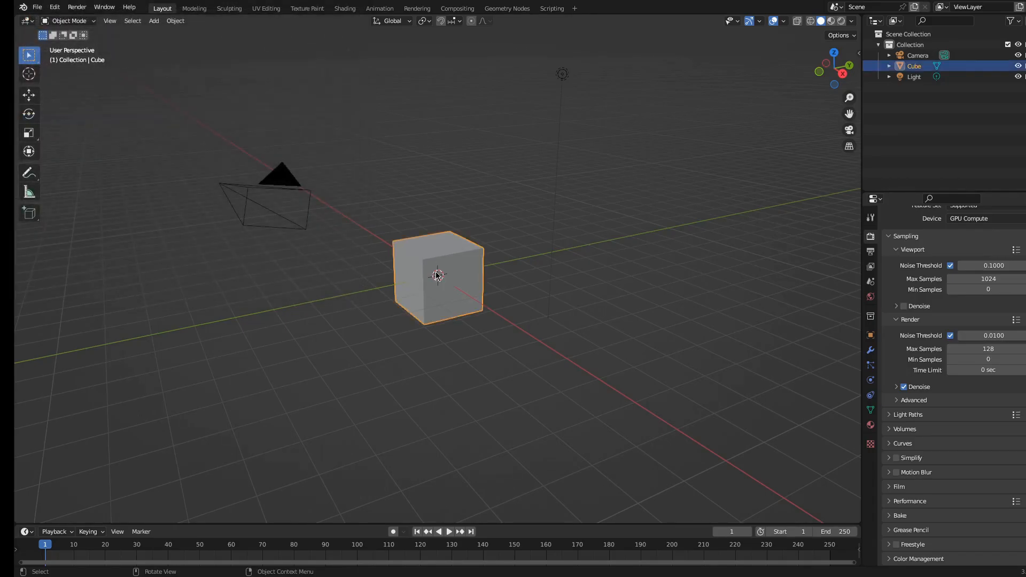
key("Delete")
Step: Try out a landscape mesh scaled up about 8.3 times, and delete it
key("shift+a")
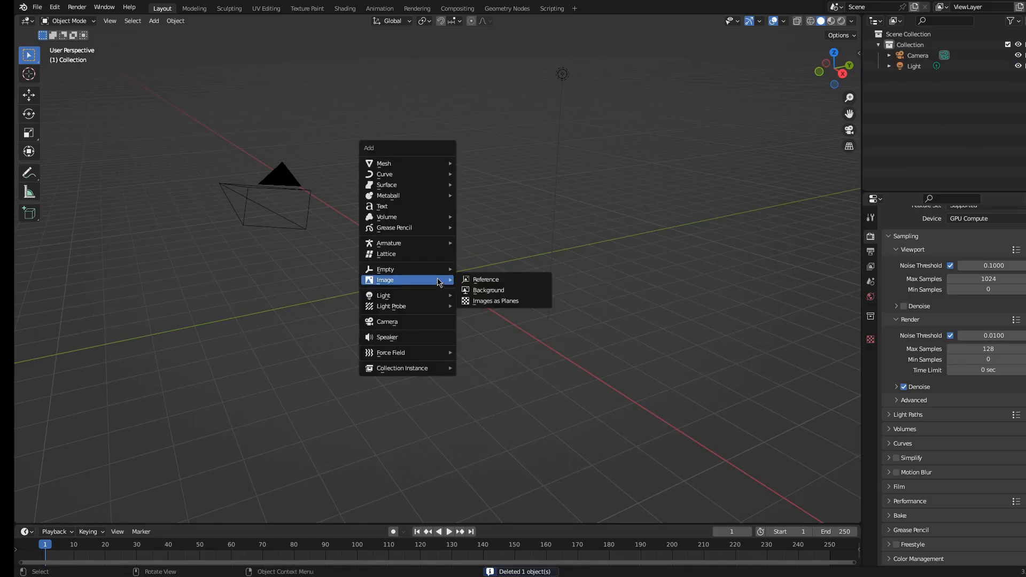
mouse_move(414, 163)
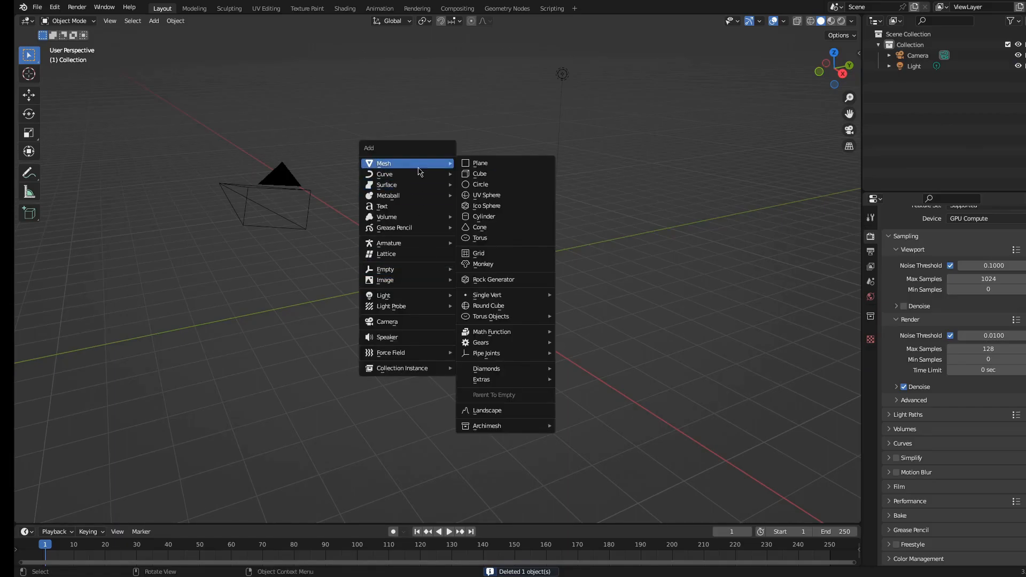
left_click(494, 413)
key("s")
left_click(289, 426)
middle_click_drag(289, 426, 263, 268)
key("F9")
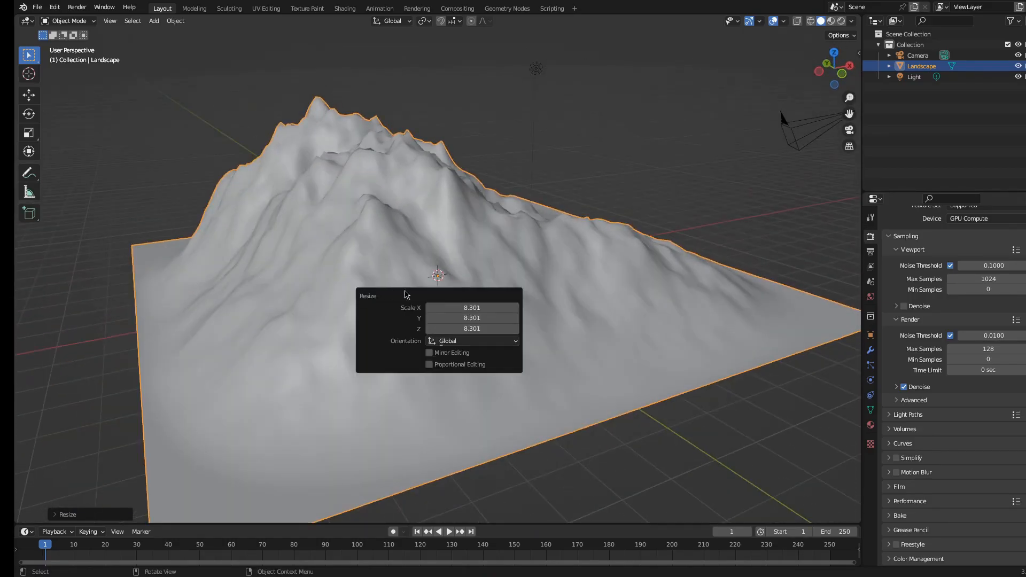
middle_click_drag(393, 197, 498, 258)
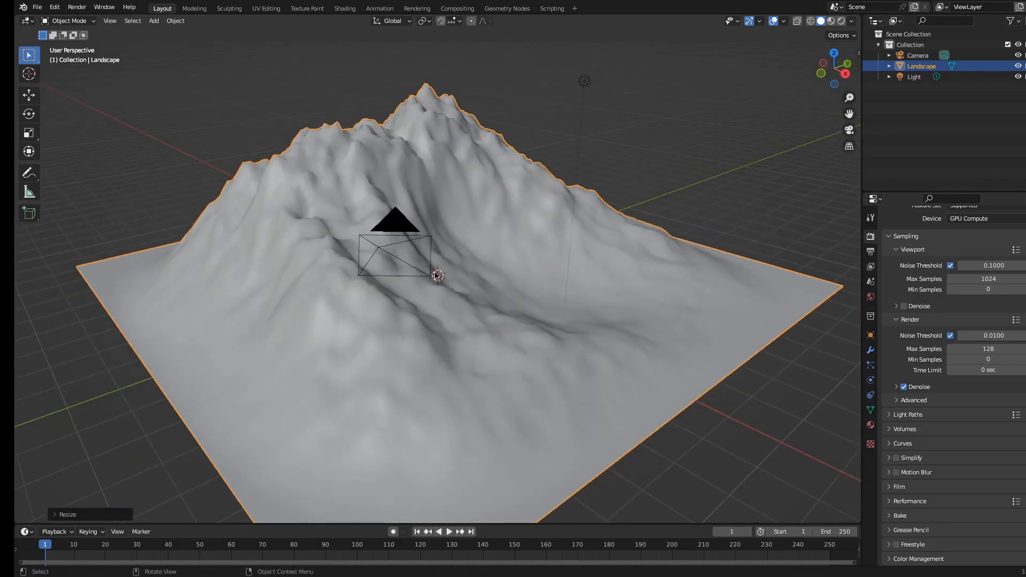
key("Delete")
Step: Add a new landscape mesh at the world origin and expand its Another Noise Tool settings
key("shift+a")
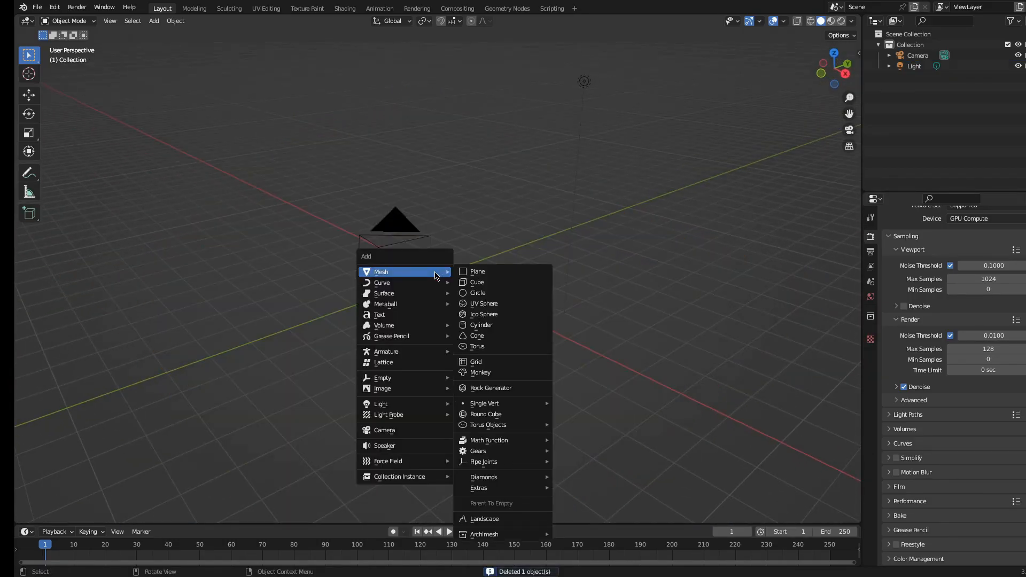
left_click(517, 518)
left_click(59, 516)
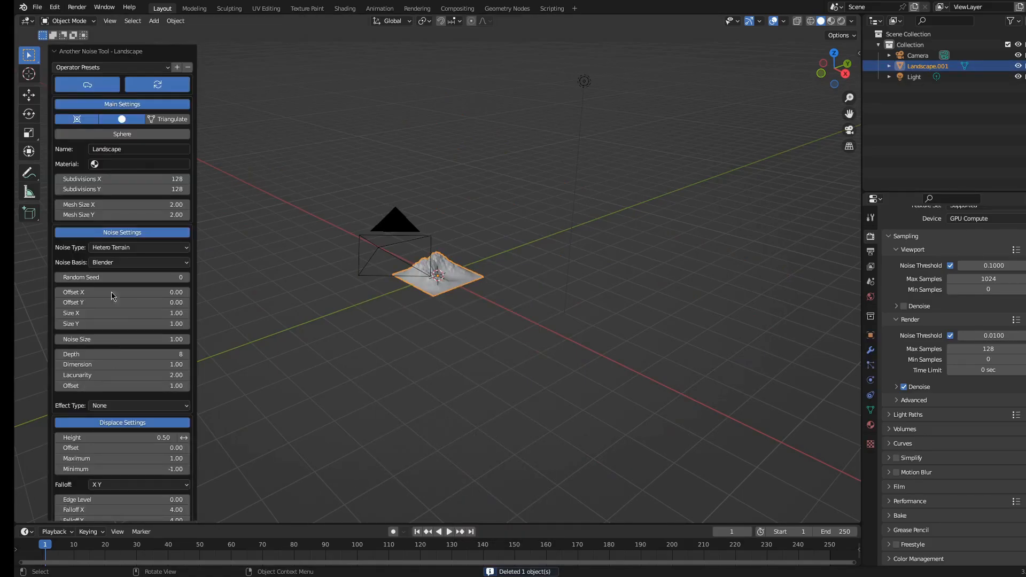
scroll(86, 517, "down", 2)
scroll(86, 321, "up", 2)
Step: Apply the cliff operator preset to the new landscape and inspect the terrain up close
left_click(96, 68)
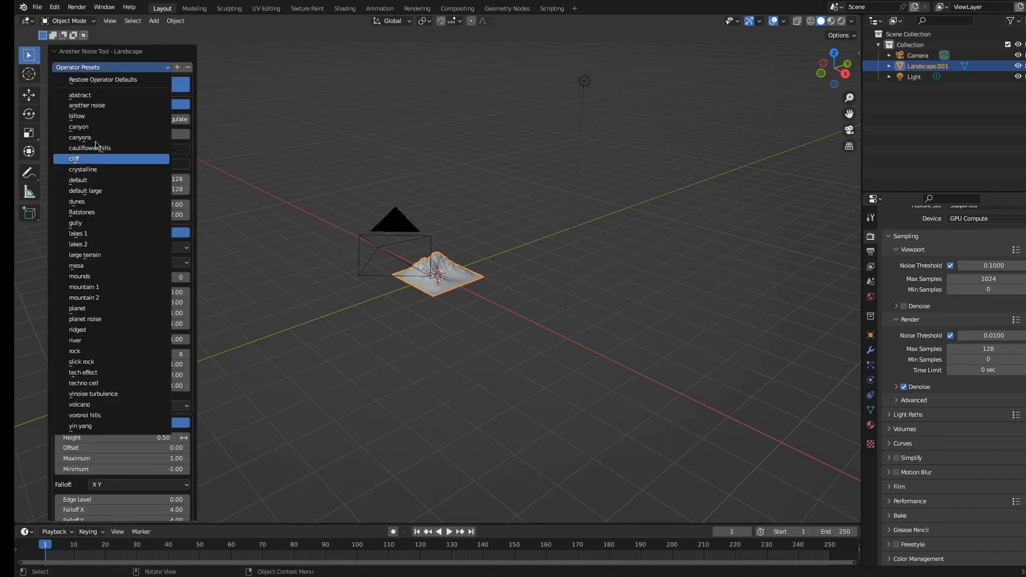
left_click(92, 159)
scroll(457, 299, "up", 10)
middle_click_drag(454, 268, 497, 391)
Step: Apply the canyons operator preset to the landscape, lower its noise Offset X and inspect the terrain
left_click(103, 68)
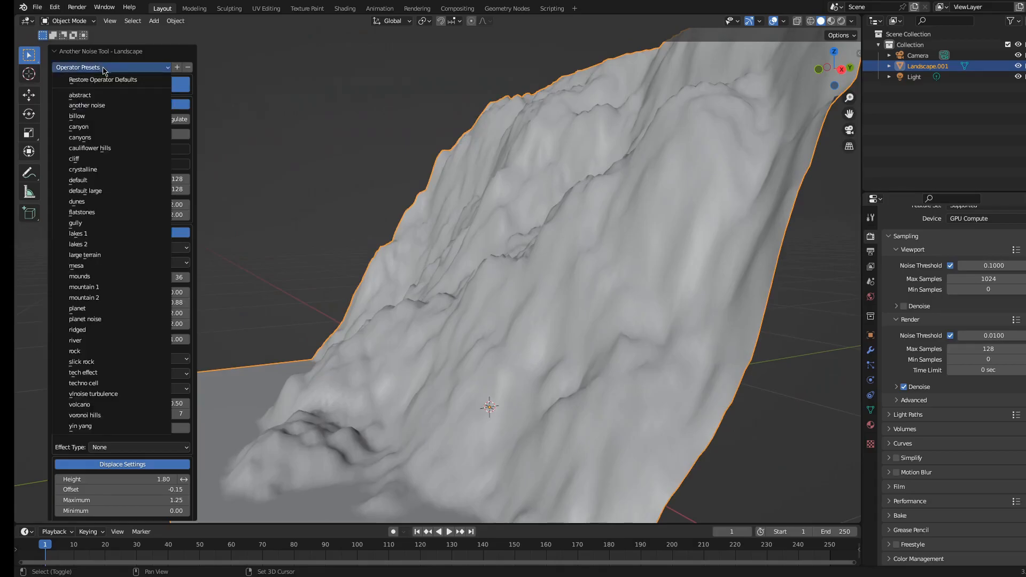
left_click(98, 134)
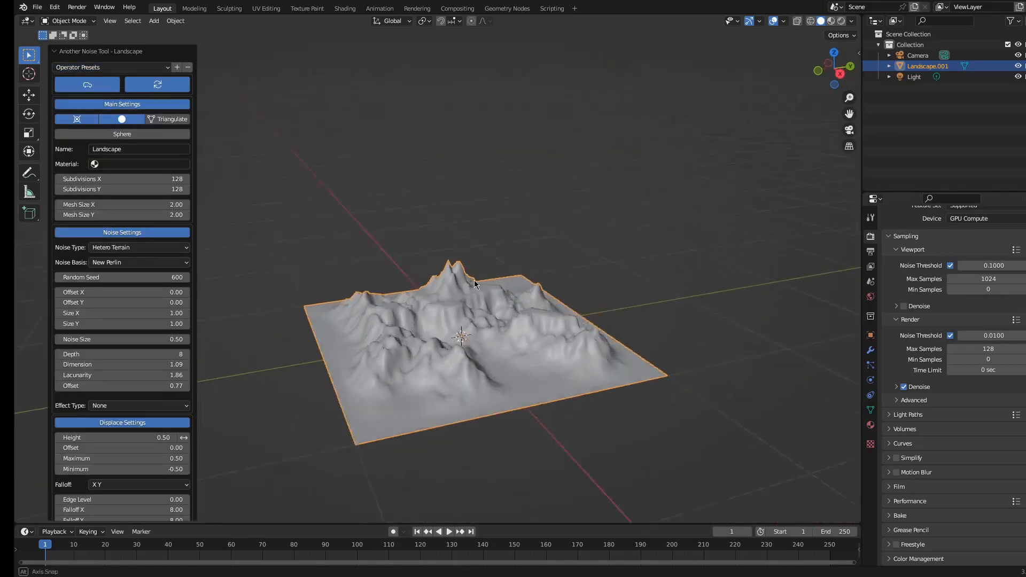
scroll(473, 299, "up", 4)
middle_click_drag(475, 285, 469, 182)
left_click_drag(107, 292, 64, 292)
middle_click_drag(372, 145, 430, 205)
scroll(556, 211, "down", 5)
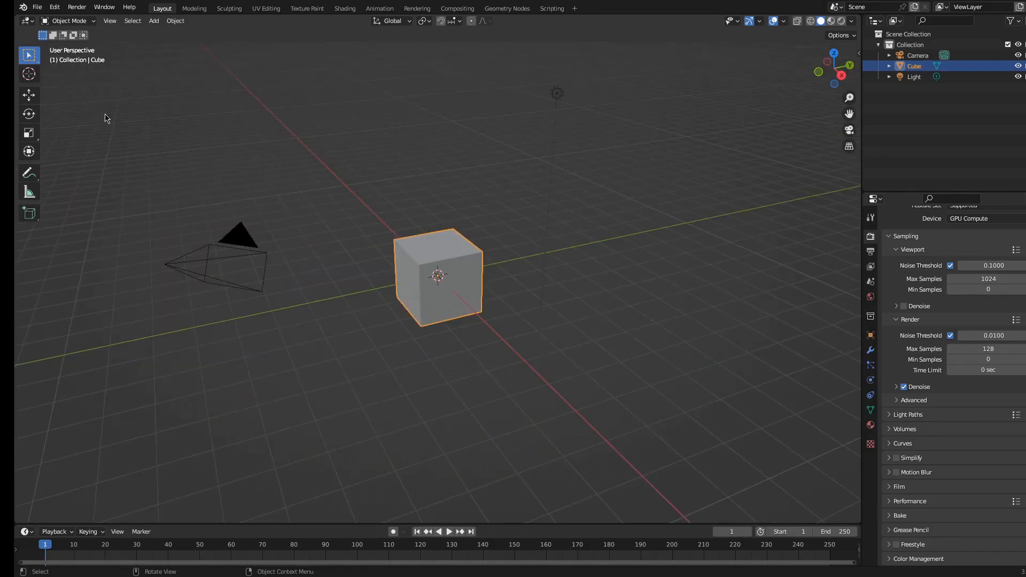
Step: Search the add-on preferences for "tre" and check that Add Curve: Sapling Tree Gen is enabled
left_click(59, 9)
left_click(56, 9)
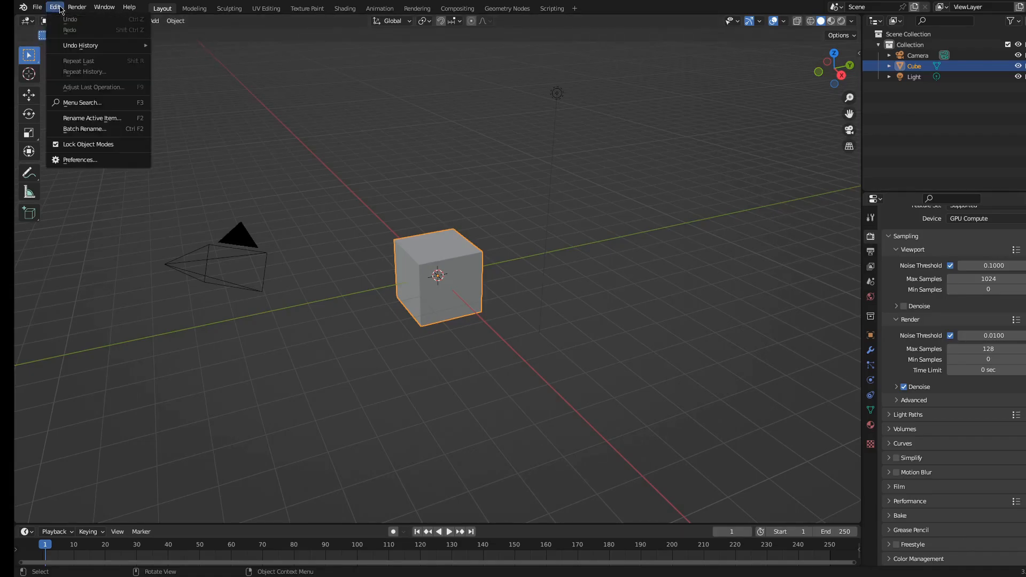
left_click(112, 162)
left_click(317, 44)
type("tre")
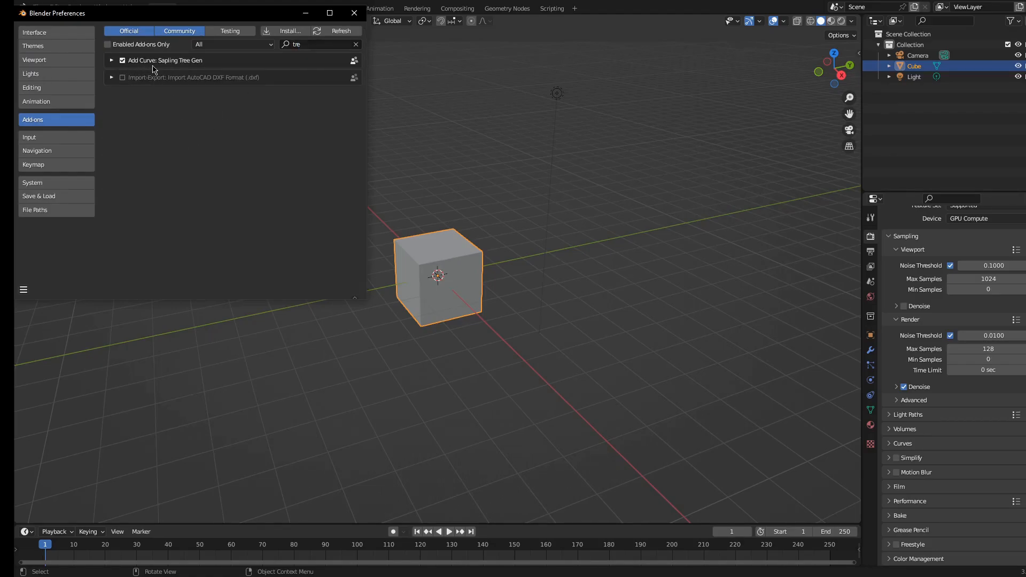
left_click(355, 13)
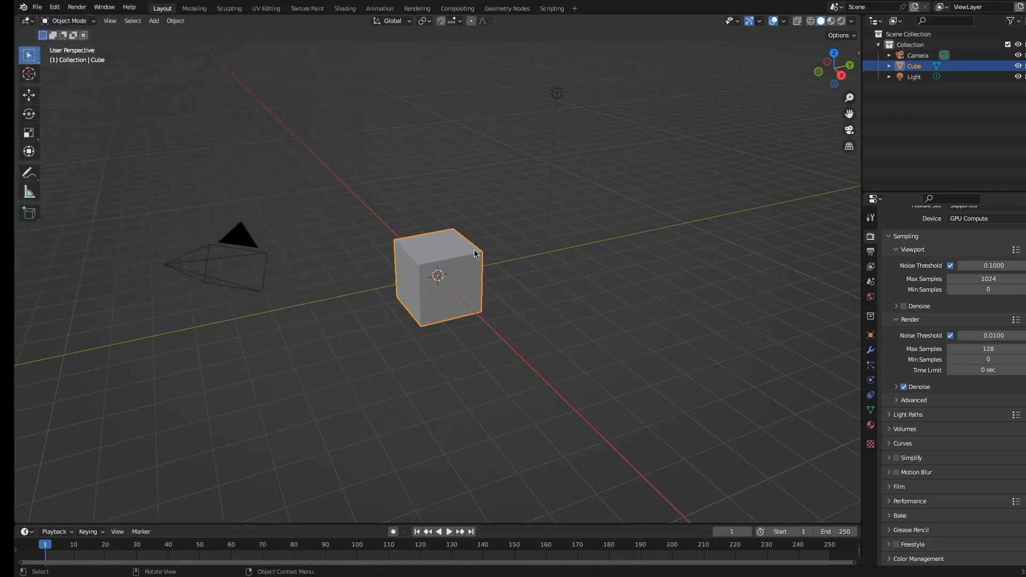
Step: Delete the default cube and add a Sapling Tree Gen curve
key("Delete")
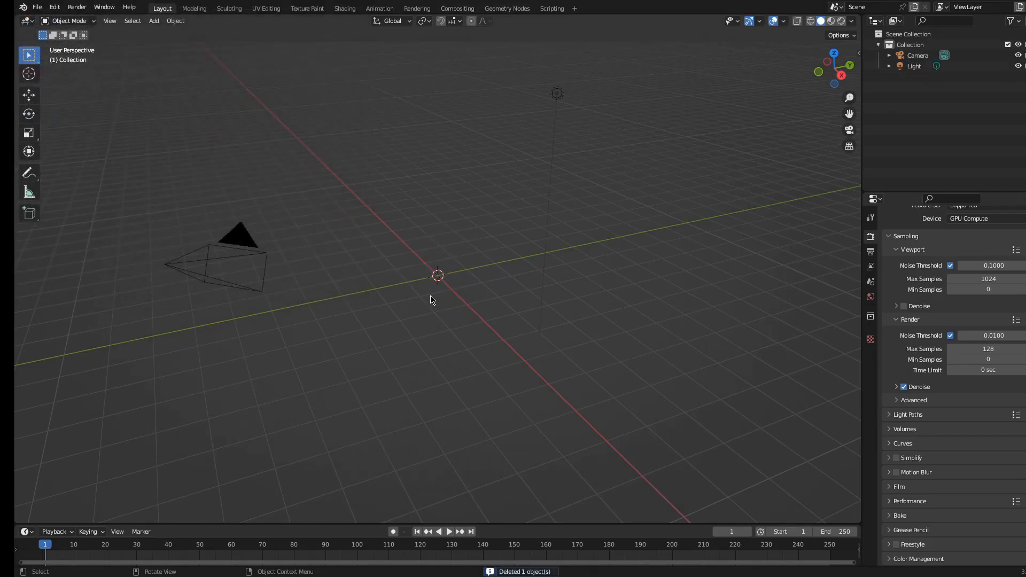
key("shift+a")
mouse_move(431, 300)
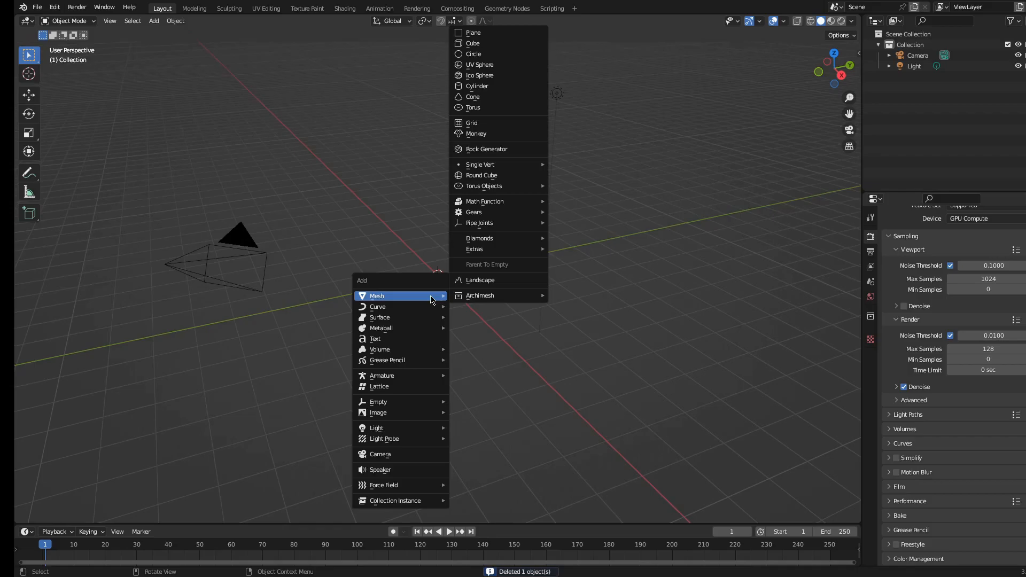
mouse_move(402, 309)
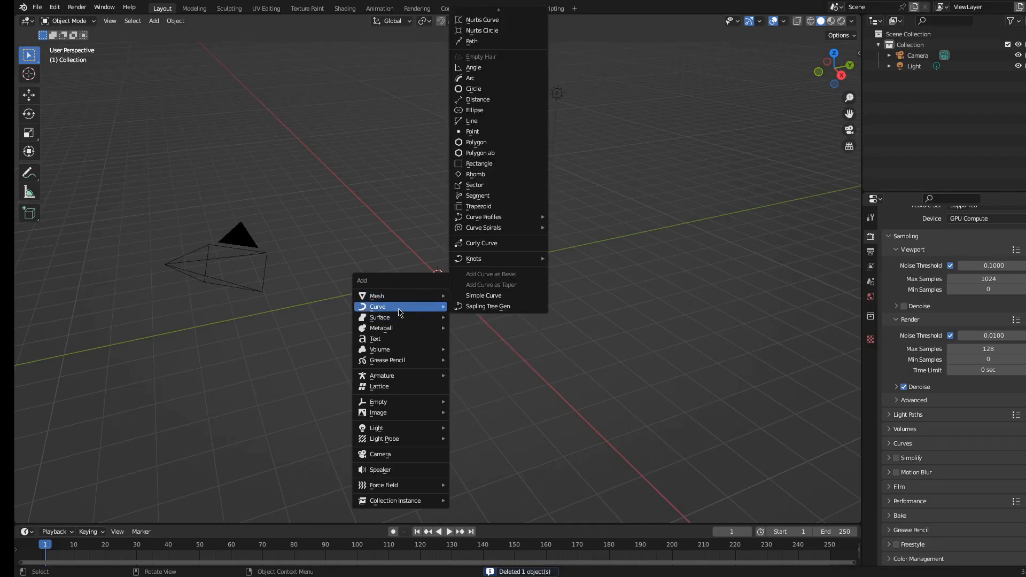
left_click(480, 310)
Step: Inspect the new tree, expand its Sapling: Add Tree settings and look through the available settings categories
middle_click_drag(505, 258, 469, 245)
scroll(428, 254, "up", 1)
middle_click_drag(379, 227, 429, 318, "shift")
middle_click_drag(429, 318, 300, 276)
scroll(342, 269, "up", 4)
middle_click_drag(398, 268, 485, 244)
scroll(485, 244, "up", 3)
left_click(86, 514)
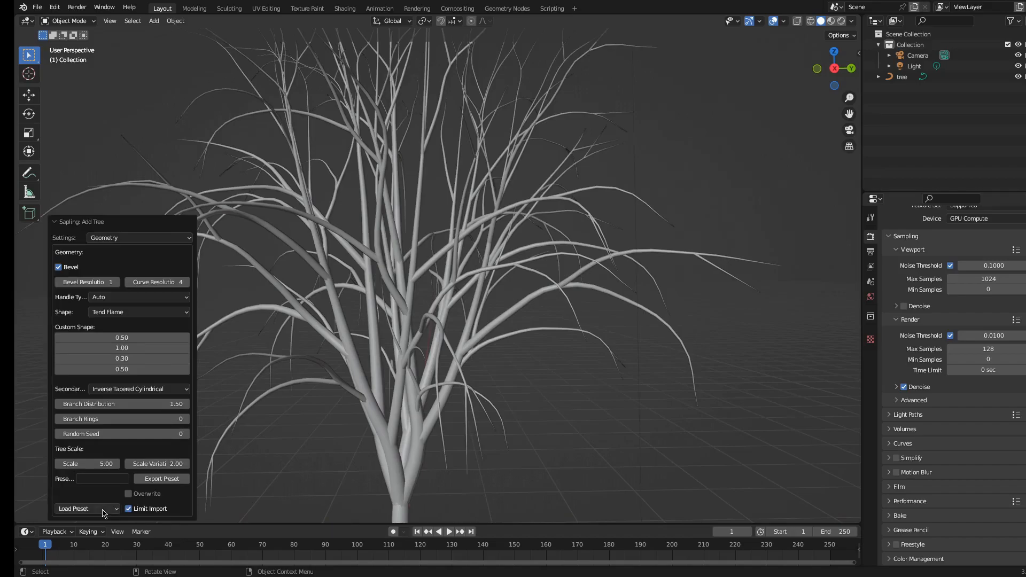
left_click(133, 236)
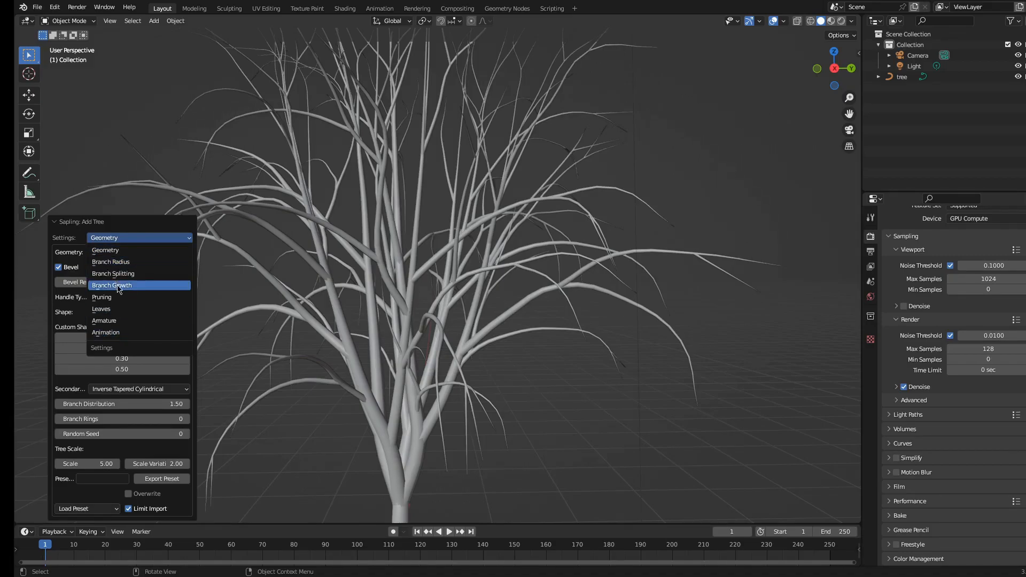
Step: Try the white_birch preset on the tree, switch it to the willow preset and inspect the branches from several distances
left_click(87, 508)
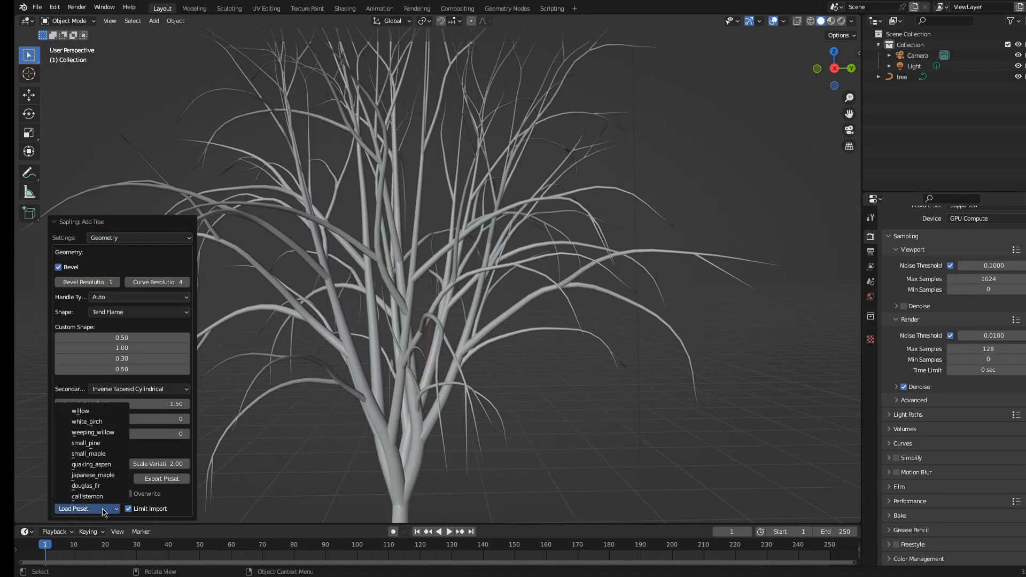
left_click(92, 421)
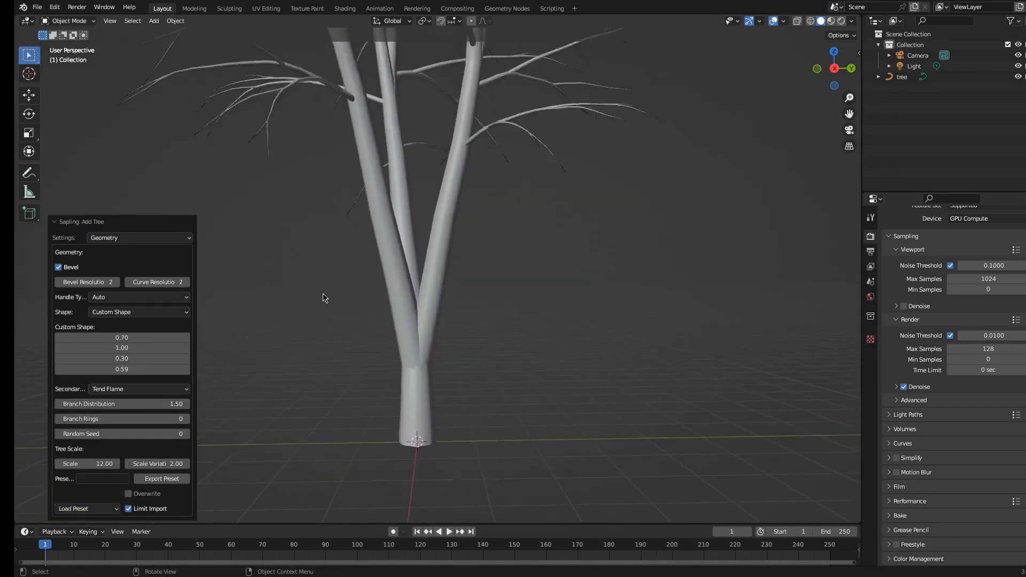
left_click(81, 509)
left_click(94, 412)
scroll(375, 296, "down", 4)
middle_click_drag(375, 297, 441, 334)
left_click(95, 509)
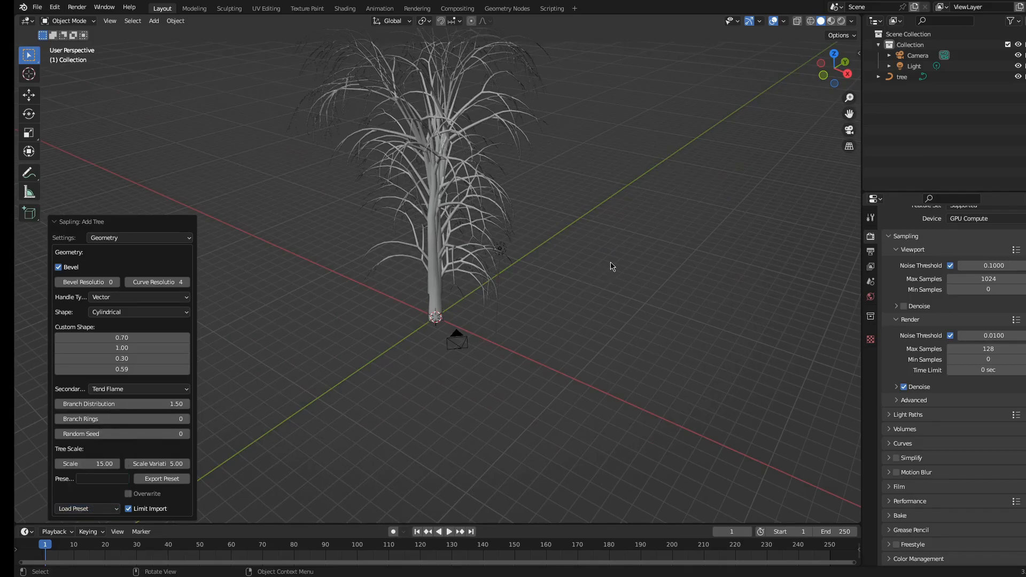
middle_click_drag(632, 244, 523, 245)
scroll(522, 246, "up", 6)
middle_click_drag(481, 286, 535, 282)
scroll(533, 282, "down", 6)
middle_click_drag(481, 184, 458, 199)
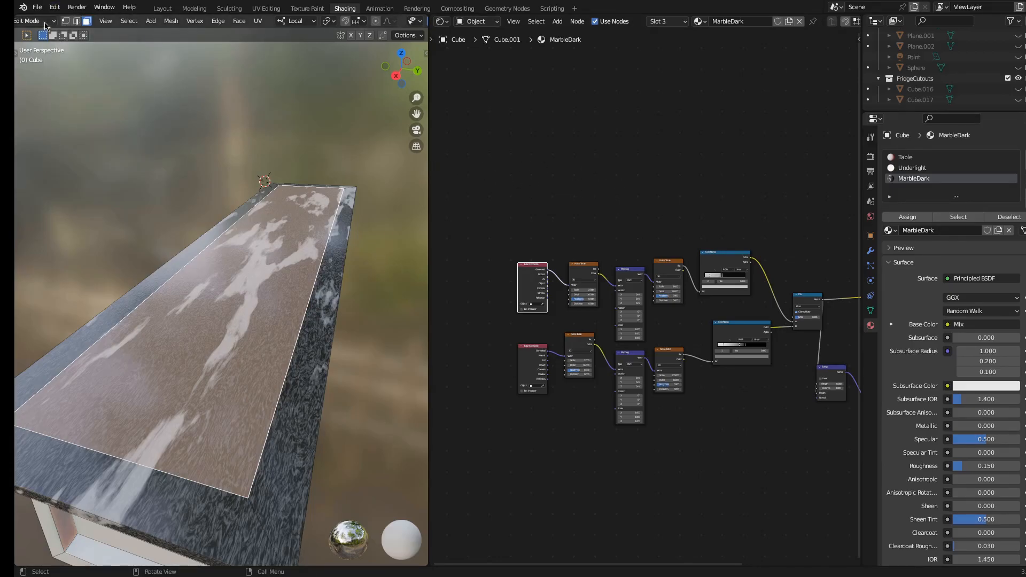
Step: Search the add-on preferences for "node" and check that Node Wrangler is enabled
left_click(53, 7)
left_click(83, 163)
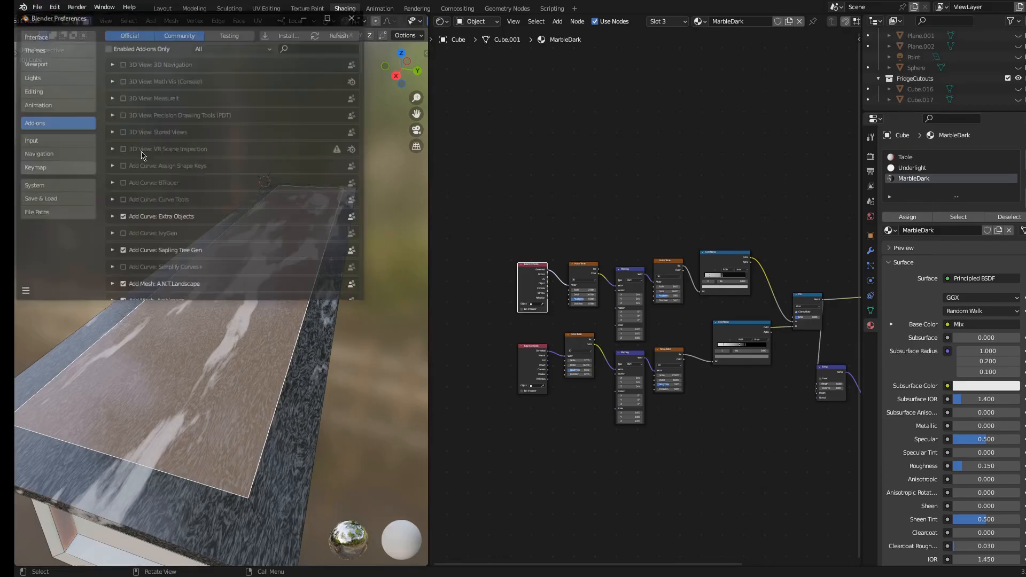
left_click(310, 49)
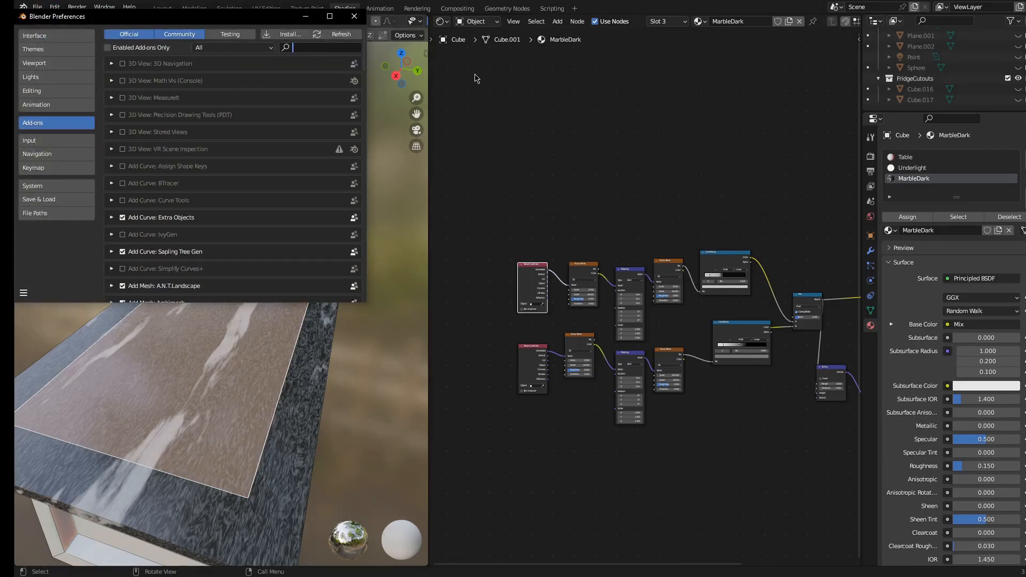
type("node")
key("Return")
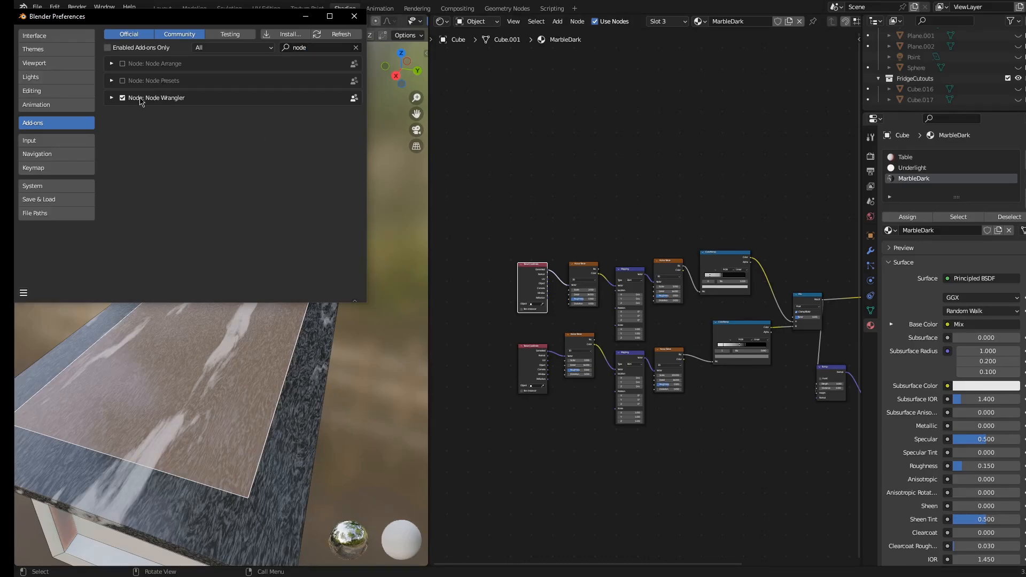
left_click(354, 16)
Step: Preview the first Noise Texture node of the upper MarbleDark node row on the countertop
middle_click_drag(601, 190, 632, 249, "shift")
scroll(573, 183, "up", 2)
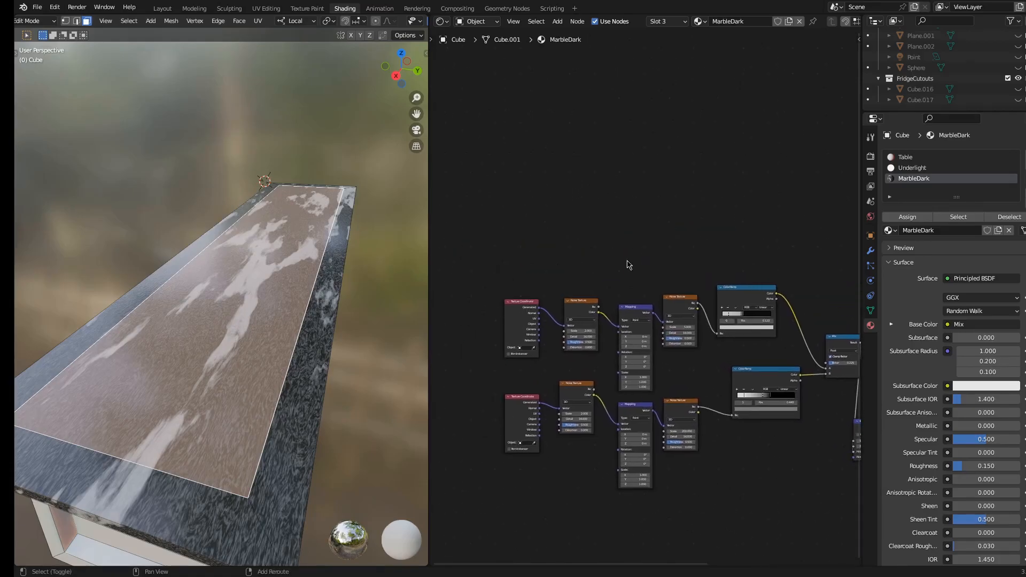
left_click(590, 304, "ctrl+shift")
middle_click_drag(299, 256, 310, 279)
left_click(377, 125)
middle_click_drag(393, 258, 311, 274, "shift")
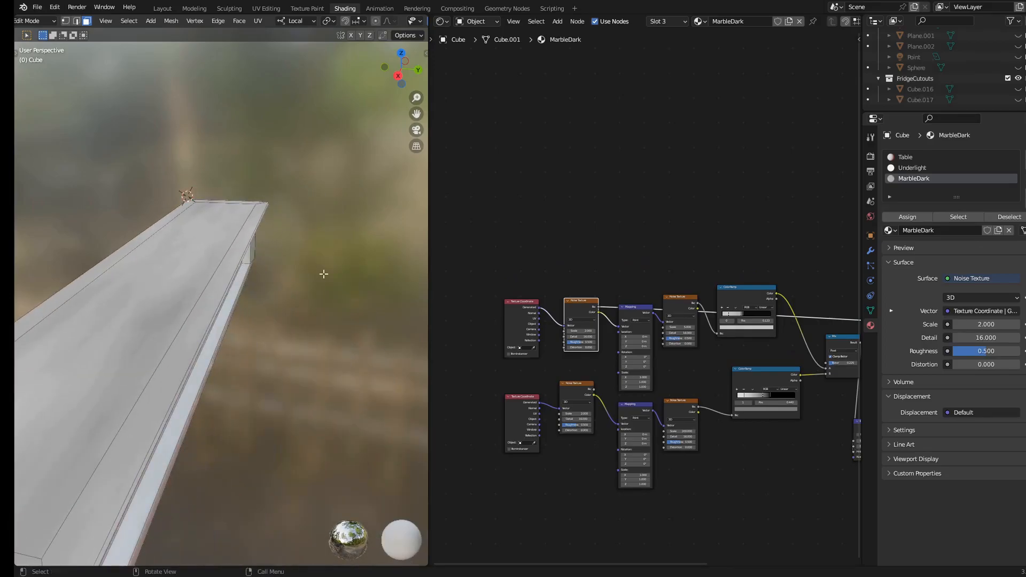
Step: Switch the countertop to Object Mode and preview the second Noise Texture node of the upper row
key("Tab")
left_click(686, 313, "ctrl+shift")
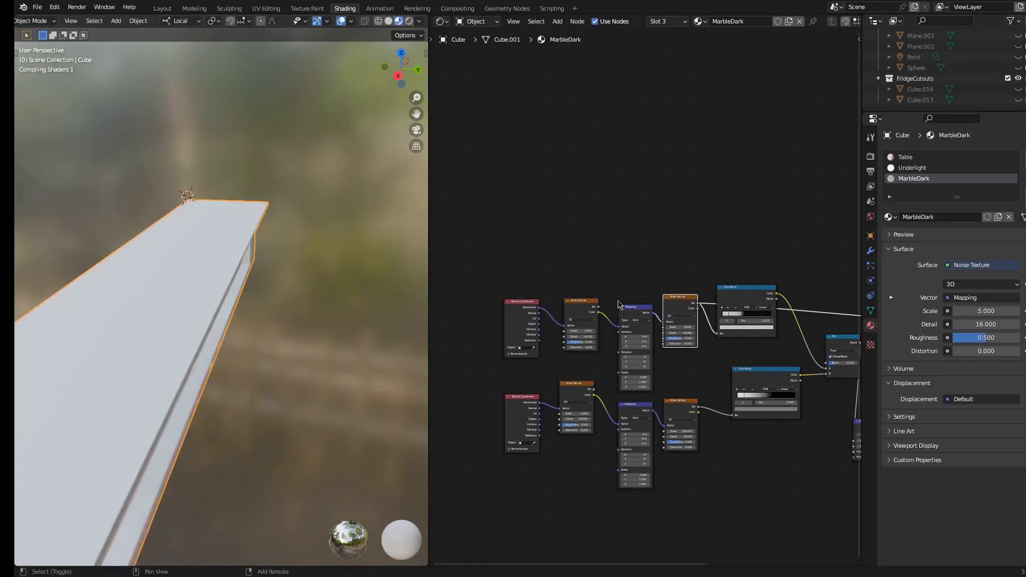
middle_click_drag(198, 313, 274, 304, "shift")
scroll(289, 294, "up", 2)
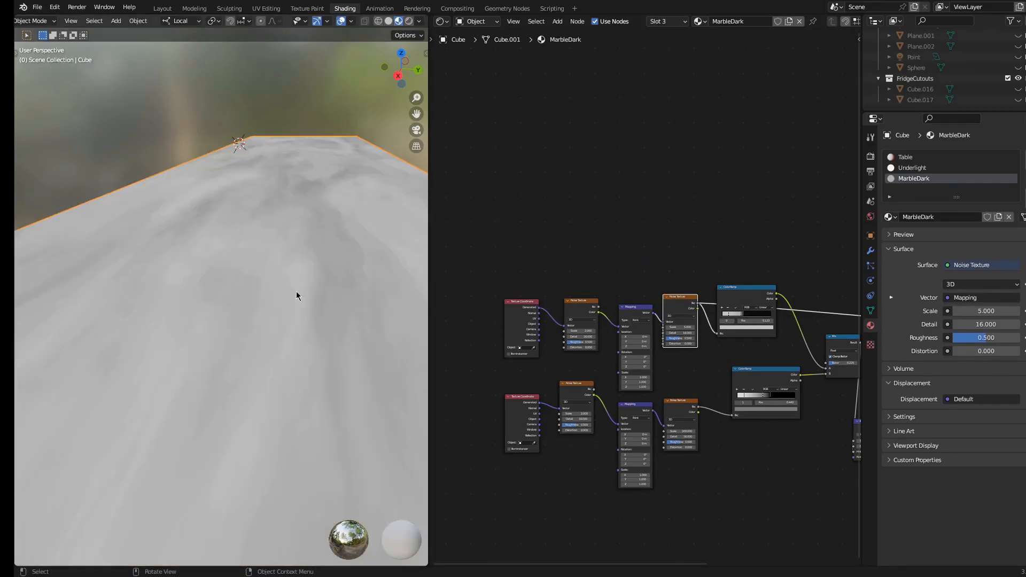
scroll(294, 327, "down", 4)
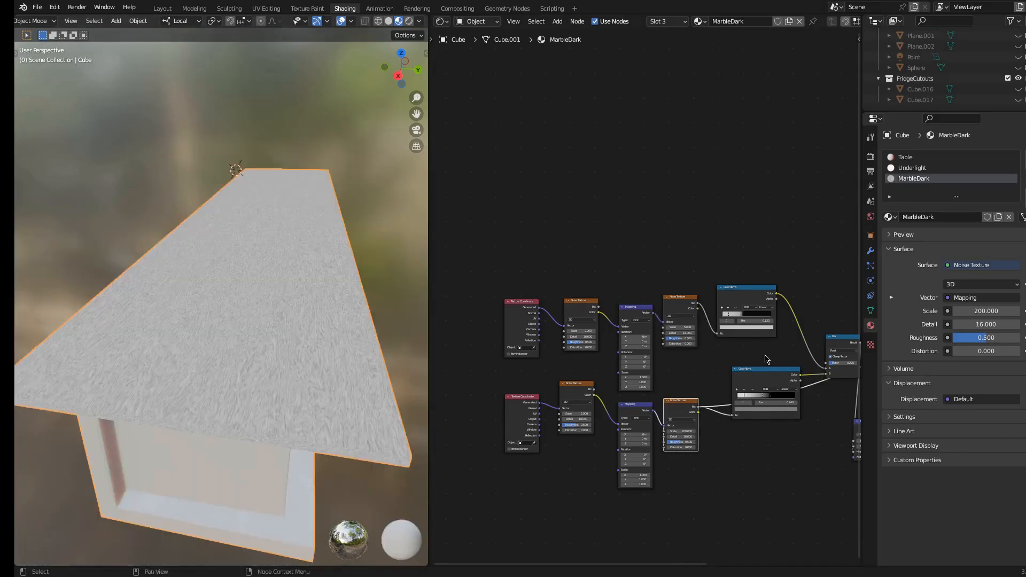
Step: Preview both ColorRamp nodes and several Noise Texture nodes of the MarbleDark material in turn on the countertop
left_click(724, 301, "ctrl+shift")
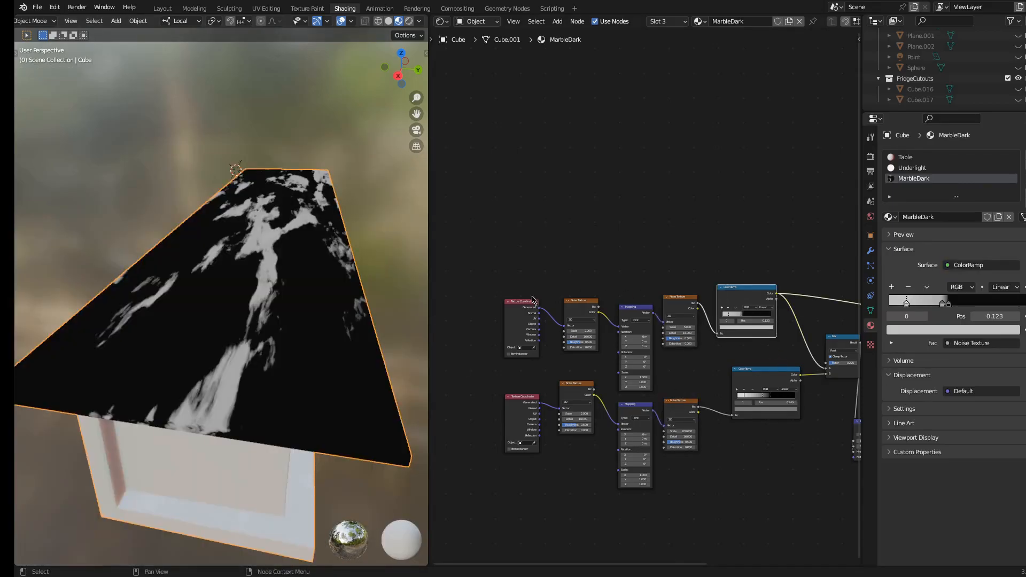
left_click(765, 370, "ctrl+shift")
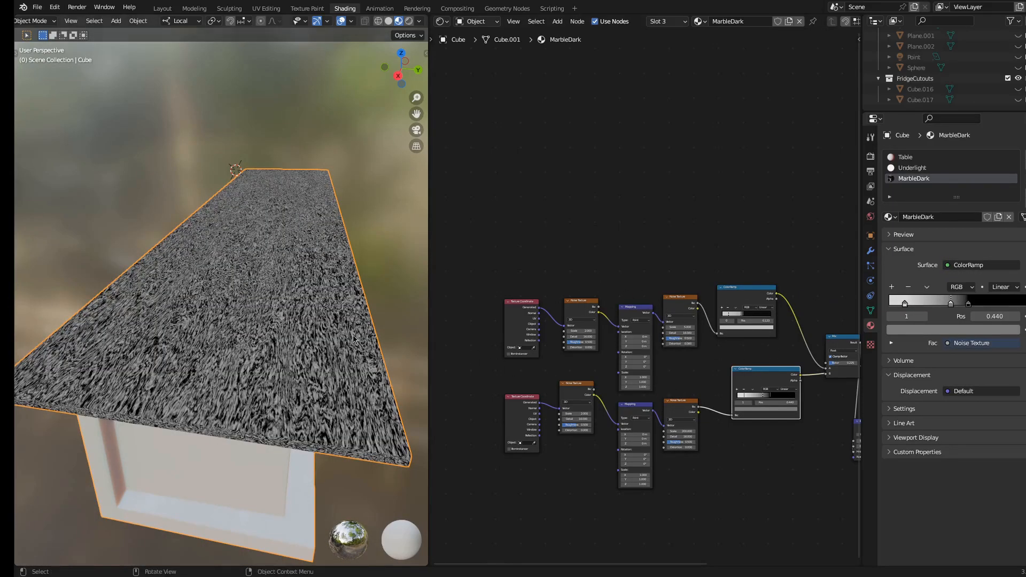
left_click(749, 305, "ctrl+shift")
left_click(682, 300, "ctrl+shift")
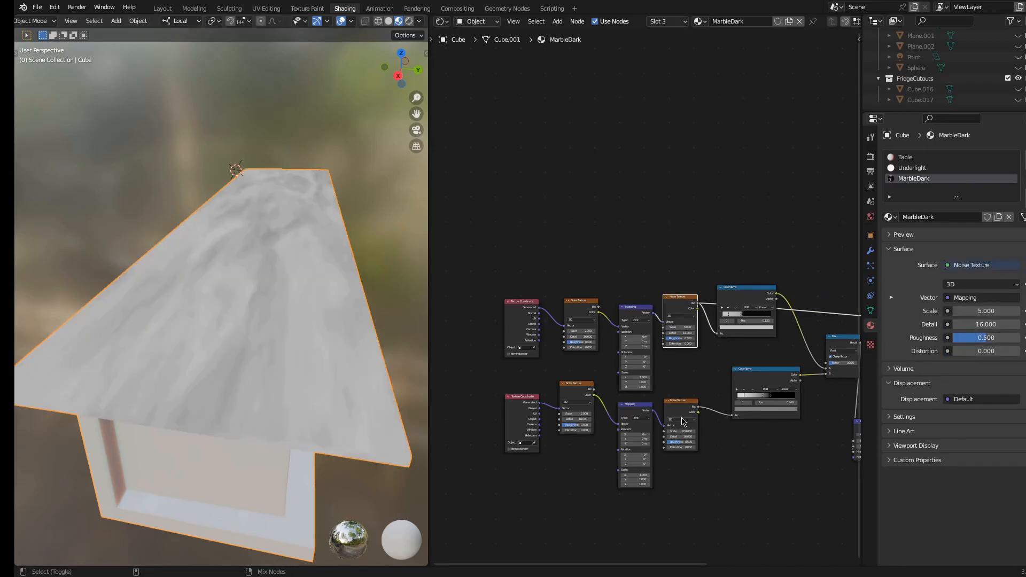
left_click(588, 389, "ctrl+shift")
left_click(586, 309, "ctrl+shift")
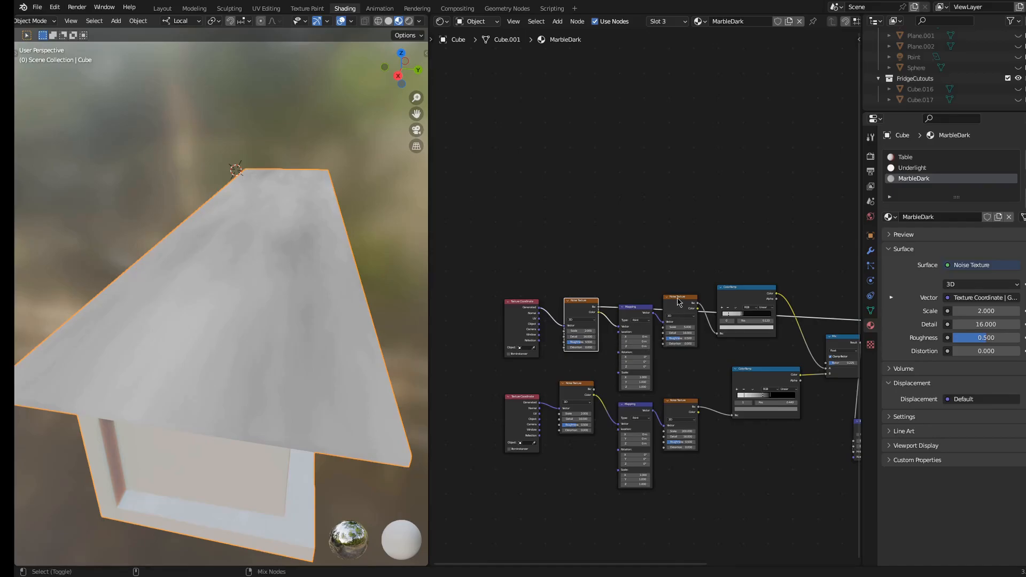
Step: Preview the MarbleDark textures and ColorRamps one after another, ending with the Mix node that combines both rows
left_click(677, 303, "ctrl+shift")
left_click(672, 407, "ctrl+shift")
left_click(588, 314, "ctrl+shift")
left_click(684, 304, "ctrl+shift")
left_click(734, 316, "ctrl+shift")
left_click(759, 372, "ctrl+shift")
middle_click_drag(759, 372, 636, 400)
left_click(724, 369, "ctrl+shift")
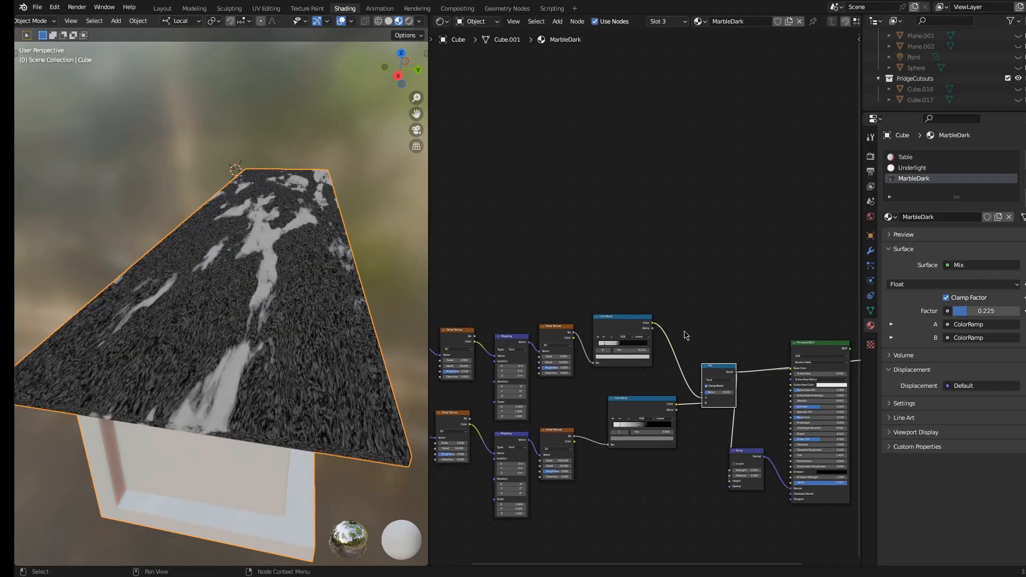
Step: Duplicate the upper row's first Noise Texture node above the graph and attach a Texture Coordinate and Mapping setup to it
left_click(647, 275)
scroll(647, 283, "up", 3)
middle_click_drag(697, 276, 584, 281, "shift")
middle_click_drag(730, 316, 953, 278, "shift")
middle_click_drag(512, 294, 616, 282, "shift")
left_click(649, 298)
key("shift+d")
left_click(649, 182)
key("ctrl+t")
scroll(561, 151, "up", 1)
middle_click_drag(562, 150, 614, 247, "shift")
scroll(646, 300, "up", 7)
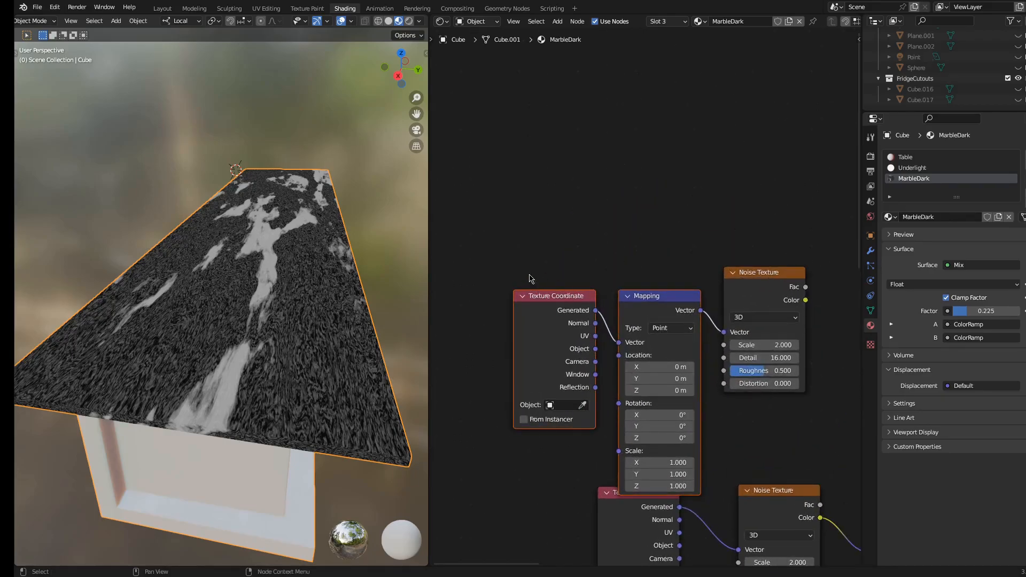
Step: Delete the added Texture Coordinate and Mapping nodes and the duplicated Noise Texture node
key("x")
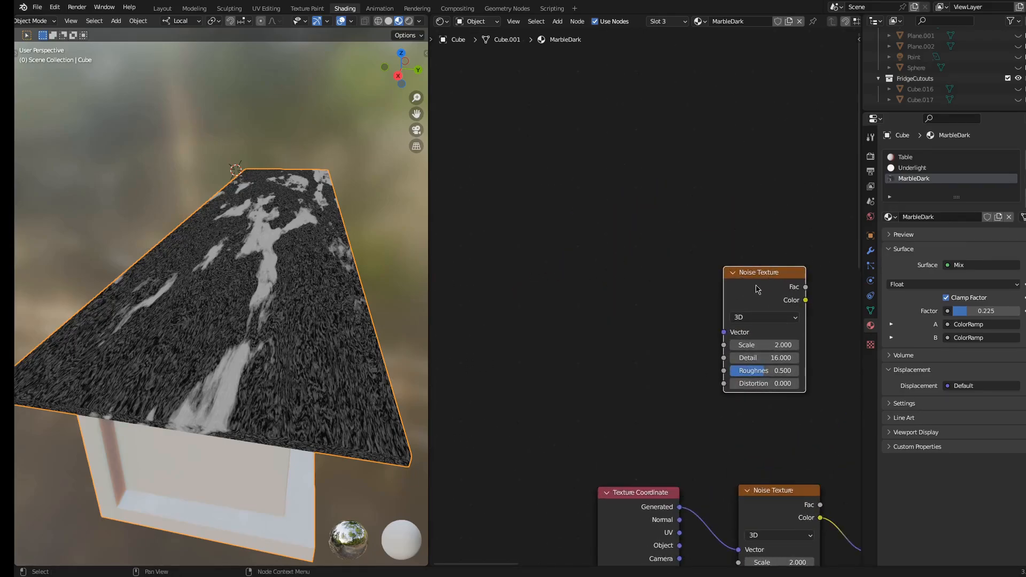
left_click(757, 286)
key("x")
Step: Move the Mix node up and away from the Principled BSDF, closer to the two ColorRamp nodes
scroll(749, 298, "down", 6)
middle_click_drag(852, 279, 655, 248)
scroll(730, 334, "down", 4)
middle_click_drag(731, 334, 578, 288)
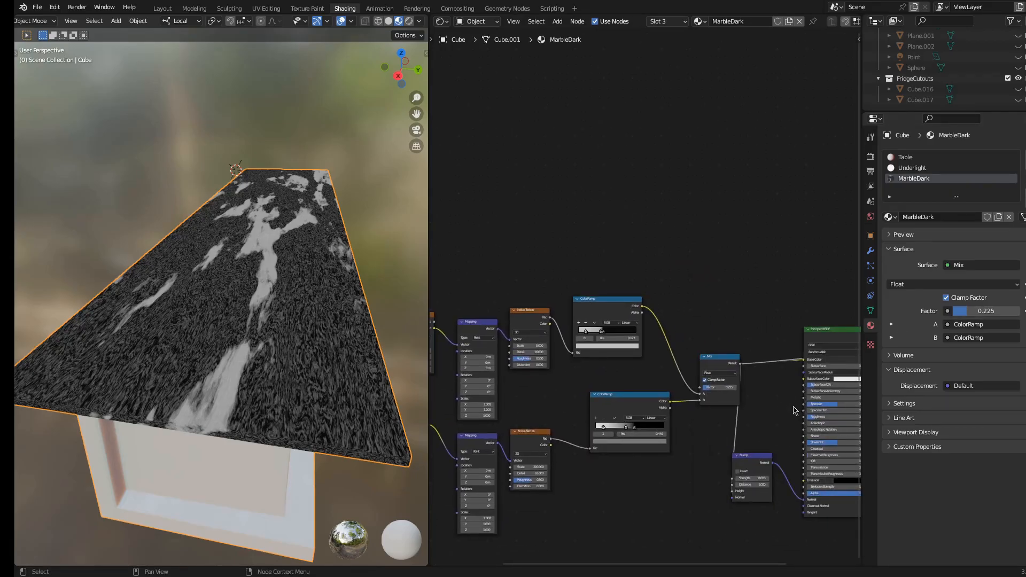
middle_click_drag(795, 411, 671, 305)
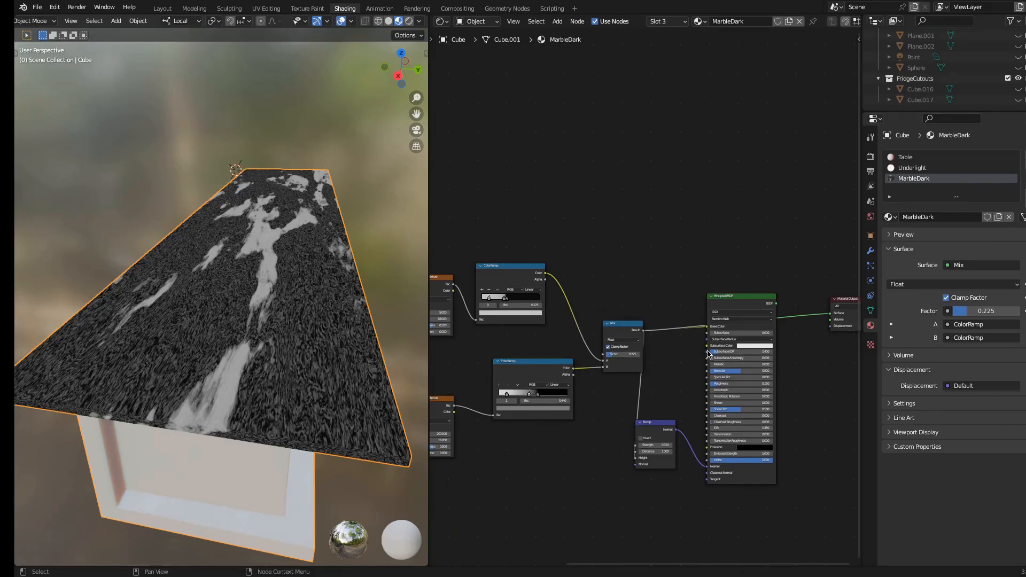
left_click_drag(626, 328, 584, 309)
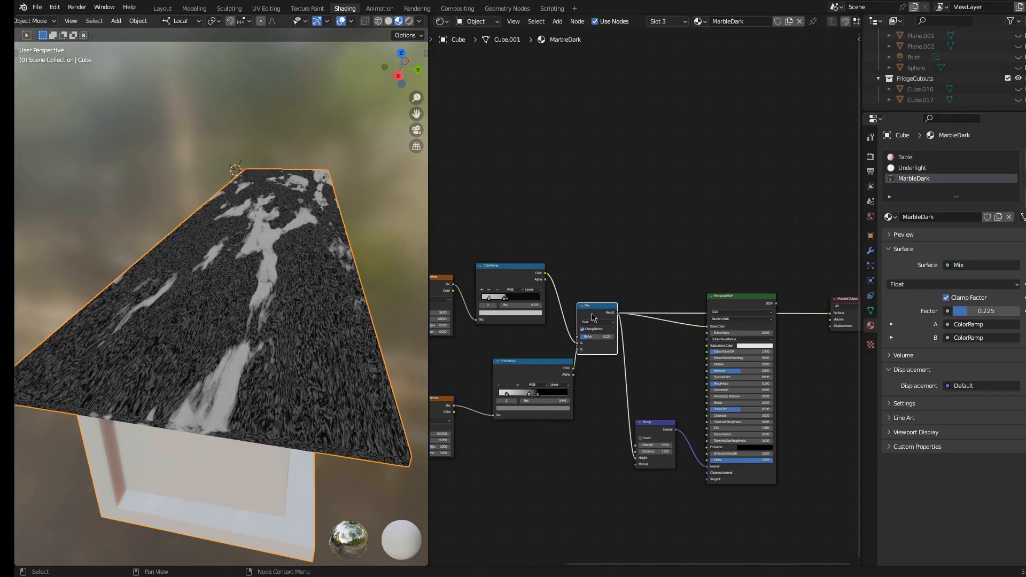